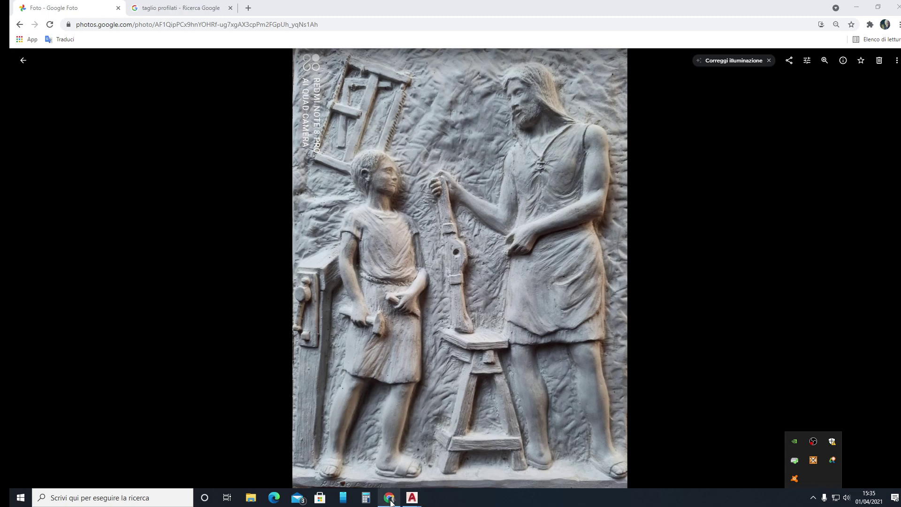
- Switch to the 'taglio profilati' image results, then bring up the open AutoCAD drawing previews
{"action": "left_click", "coordinate": [181, 10]}
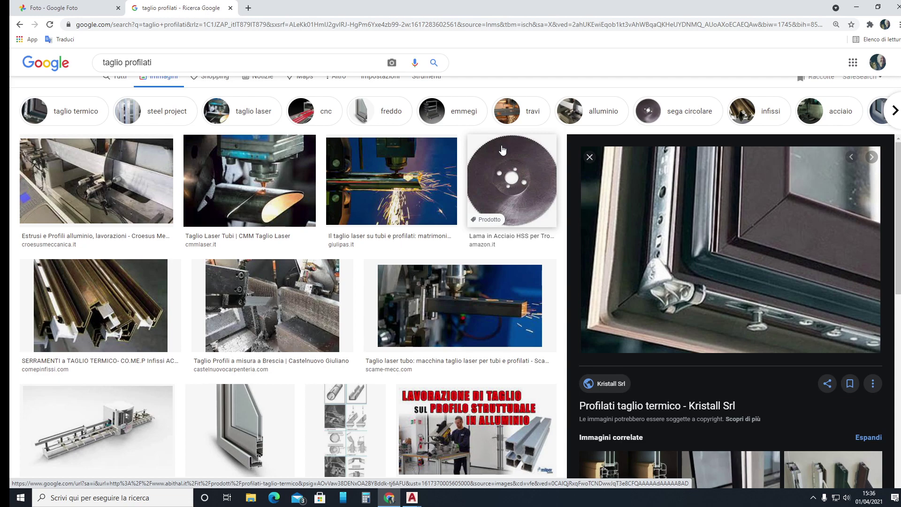
{"action": "left_click", "coordinate": [412, 498]}
- Maximize fumaimp01, look over its section, plan and elevation views, then switch to cristini02
{"action": "left_click", "coordinate": [198, 463]}
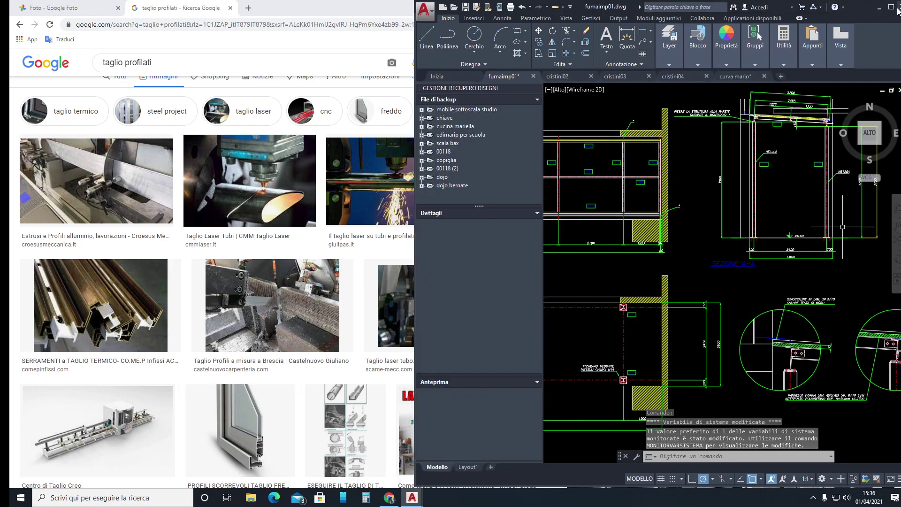
{"action": "left_click", "coordinate": [892, 8]}
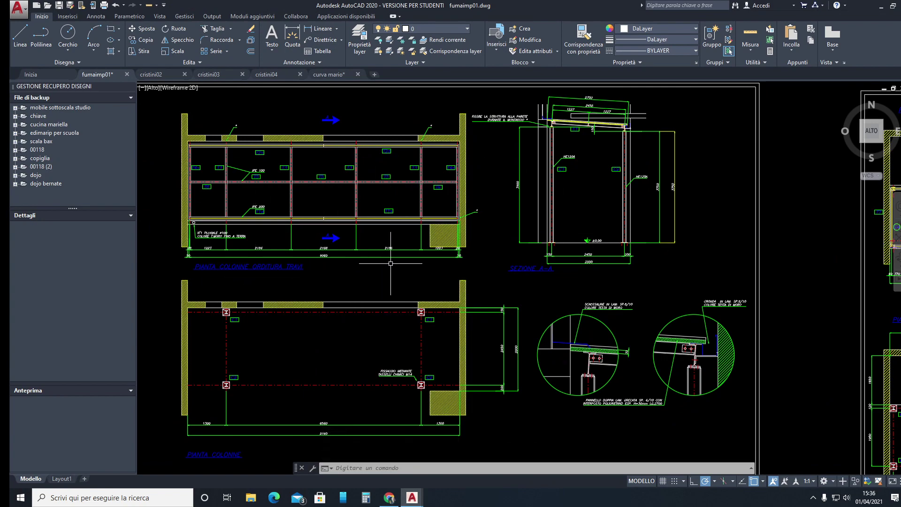
{"action": "scroll", "coordinate": [461, 186], "scroll_direction": "down", "scroll_amount": 3}
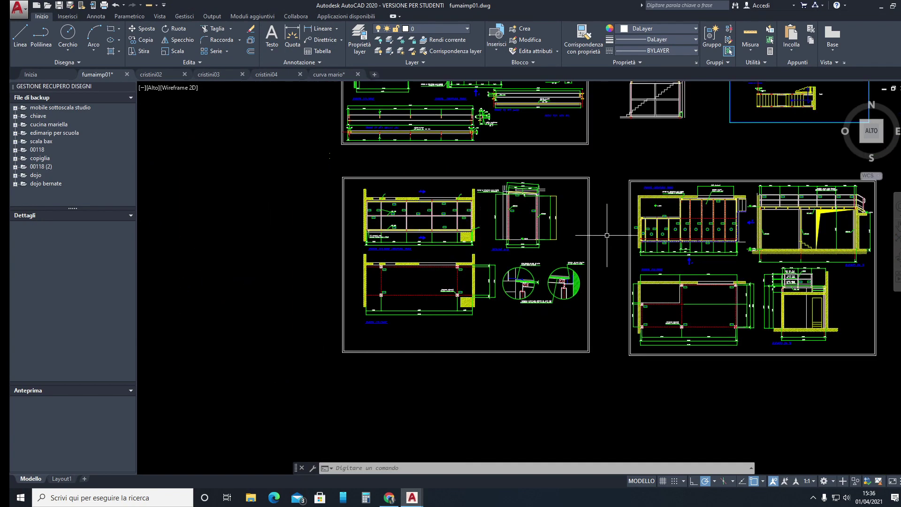
{"action": "scroll", "coordinate": [584, 234], "scroll_direction": "up", "scroll_amount": 3}
{"action": "mouse_move", "coordinate": [583, 233]}
{"action": "middle_mouse_down"}
{"action": "mouse_move", "coordinate": [590, 262]}
{"action": "mouse_move", "coordinate": [238, 236]}
{"action": "middle_mouse_up"}
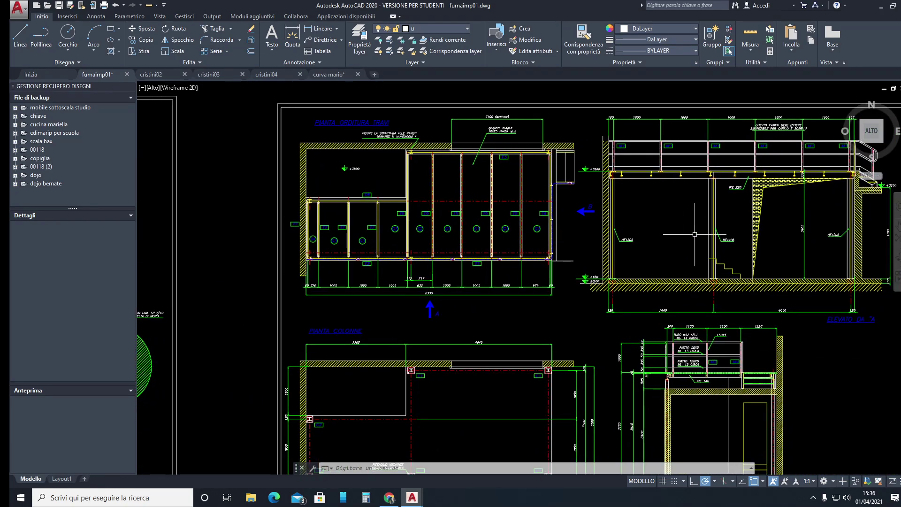
{"action": "scroll", "coordinate": [695, 234], "scroll_direction": "down", "scroll_amount": 3}
{"action": "middle_click_drag", "start_coordinate": [695, 234], "coordinate": [666, 169]}
{"action": "scroll", "coordinate": [628, 282], "scroll_direction": "down", "scroll_amount": 3}
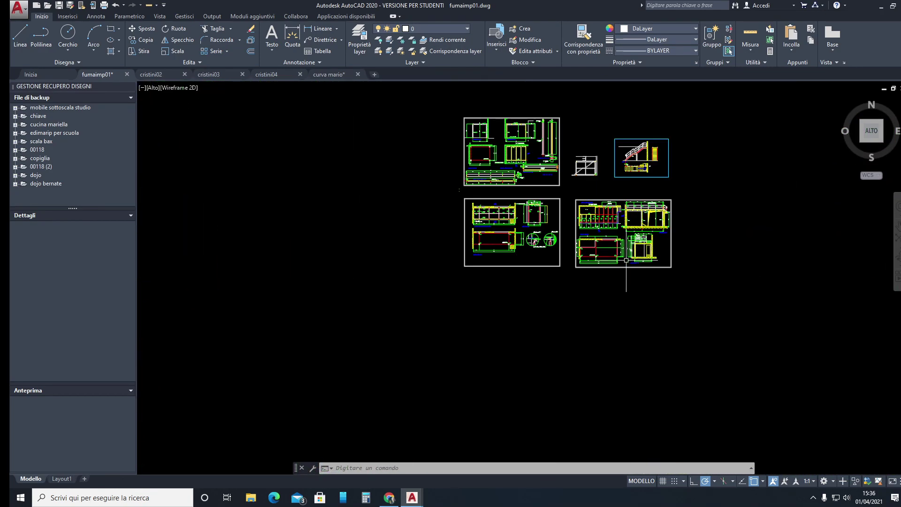
{"action": "scroll", "coordinate": [613, 261], "scroll_direction": "up", "scroll_amount": 3}
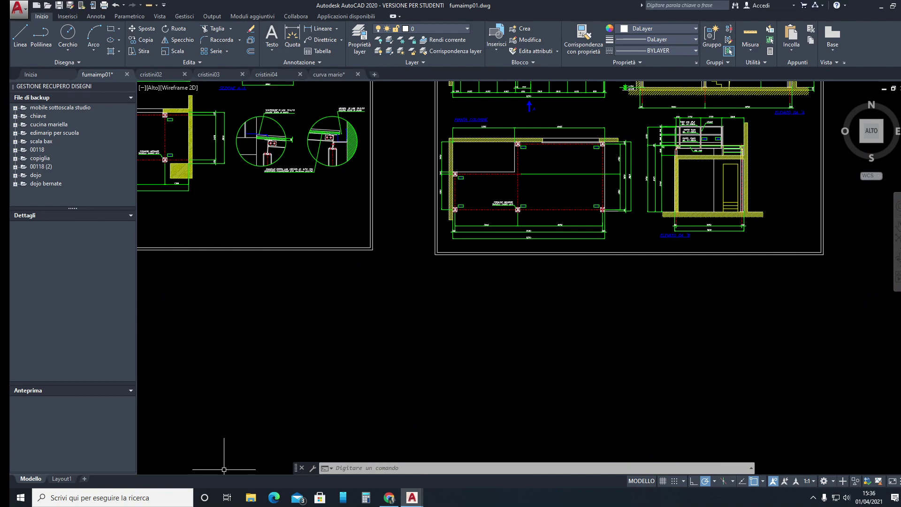
{"action": "left_click", "coordinate": [412, 498]}
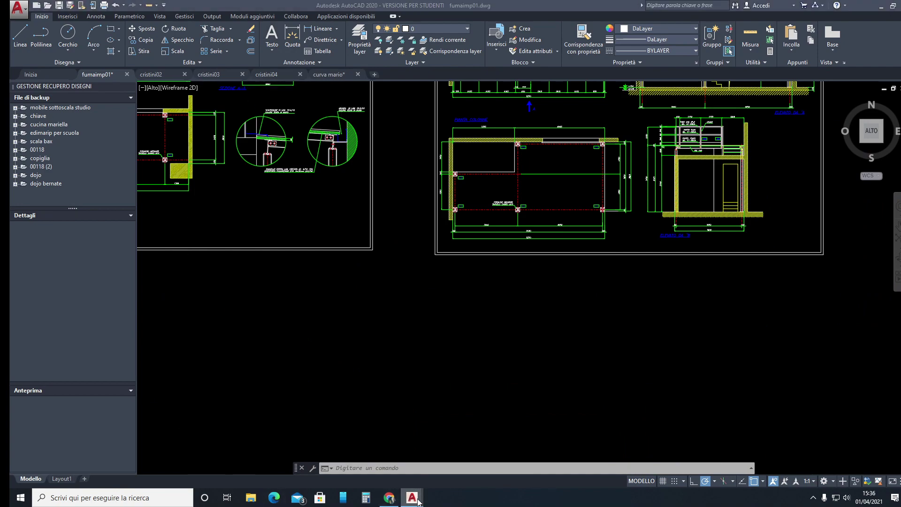
{"action": "left_click", "coordinate": [322, 464]}
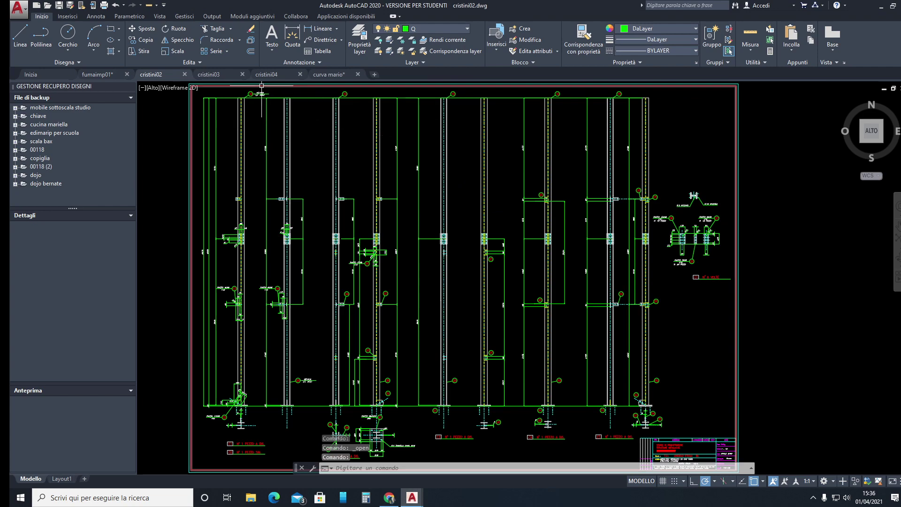
{"action": "scroll", "coordinate": [266, 94], "scroll_direction": "up", "scroll_amount": 4}
{"action": "scroll", "coordinate": [315, 397], "scroll_direction": "up", "scroll_amount": 3}
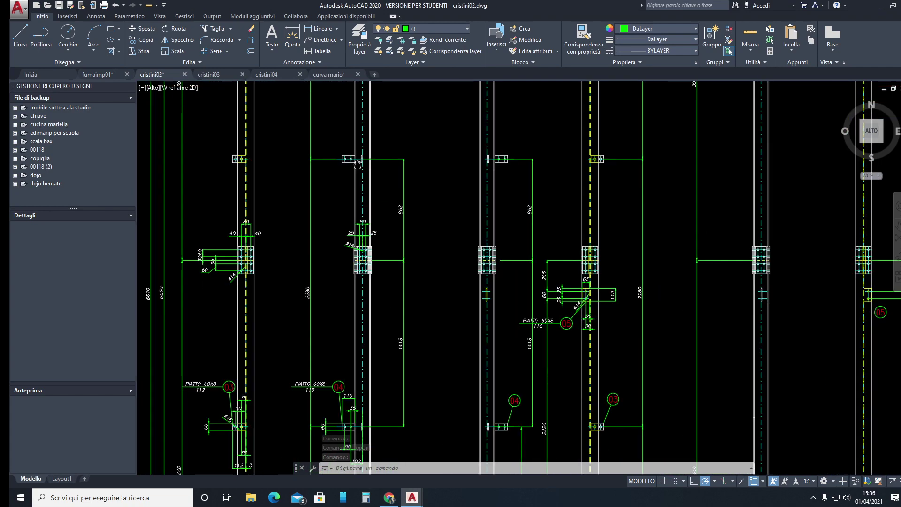
{"action": "scroll", "coordinate": [369, 245], "scroll_direction": "up", "scroll_amount": 2}
{"action": "scroll", "coordinate": [669, 207], "scroll_direction": "down", "scroll_amount": 4}
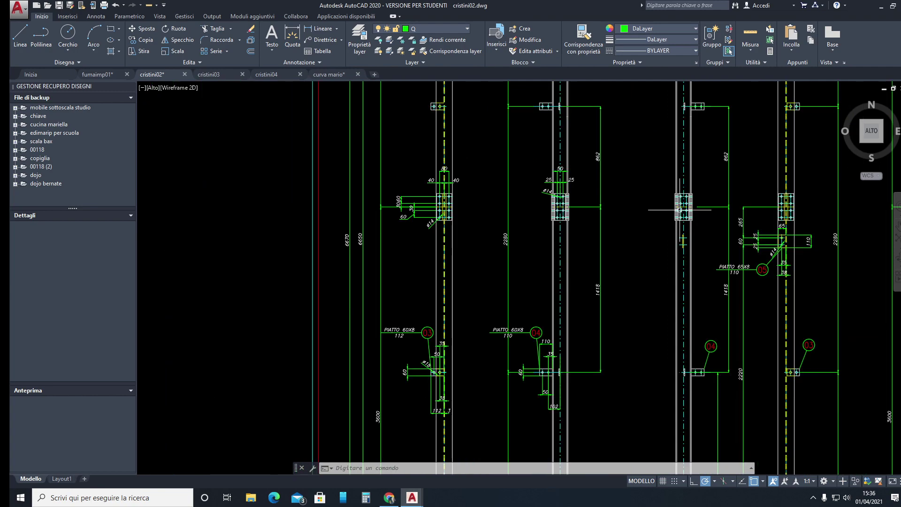
{"action": "scroll", "coordinate": [674, 218], "scroll_direction": "up", "scroll_amount": 2}
{"action": "middle_click_drag", "start_coordinate": [674, 217], "coordinate": [555, 290]}
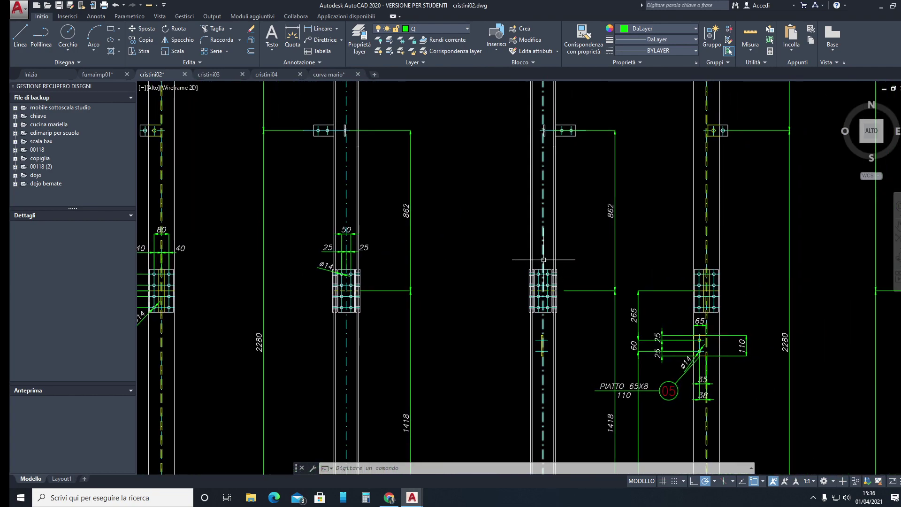
{"action": "scroll", "coordinate": [386, 287], "scroll_direction": "up", "scroll_amount": 2}
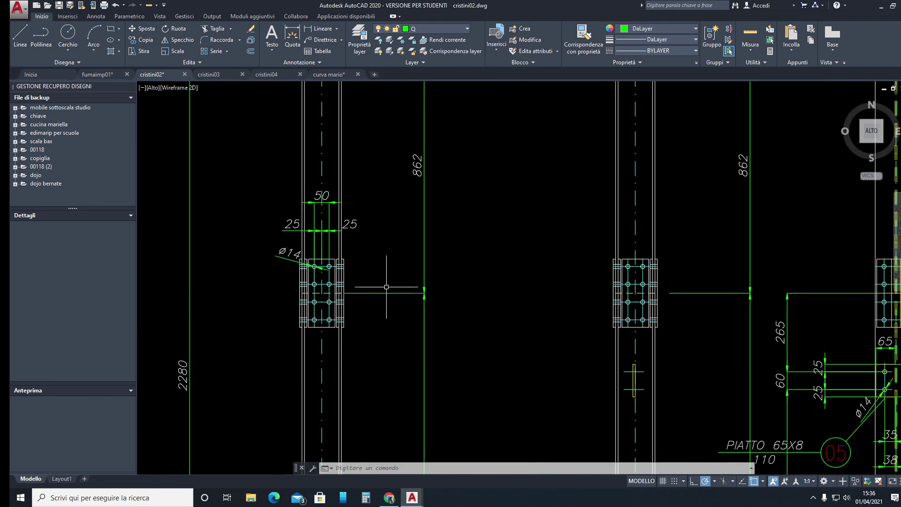
{"action": "scroll", "coordinate": [387, 287], "scroll_direction": "down", "scroll_amount": 4}
{"action": "scroll", "coordinate": [387, 287], "scroll_direction": "down", "scroll_amount": 2}
{"action": "scroll", "coordinate": [386, 287], "scroll_direction": "down", "scroll_amount": 3}
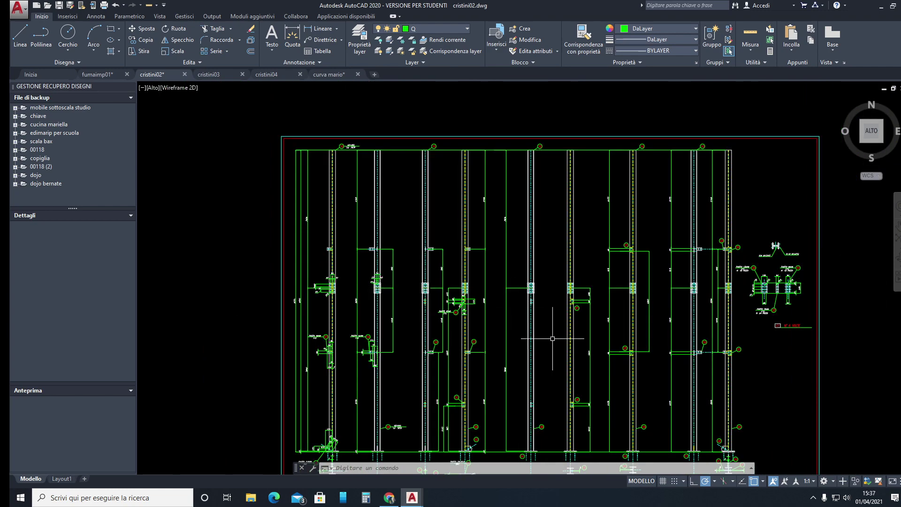
{"action": "middle_click_drag", "start_coordinate": [554, 338], "coordinate": [470, 263]}
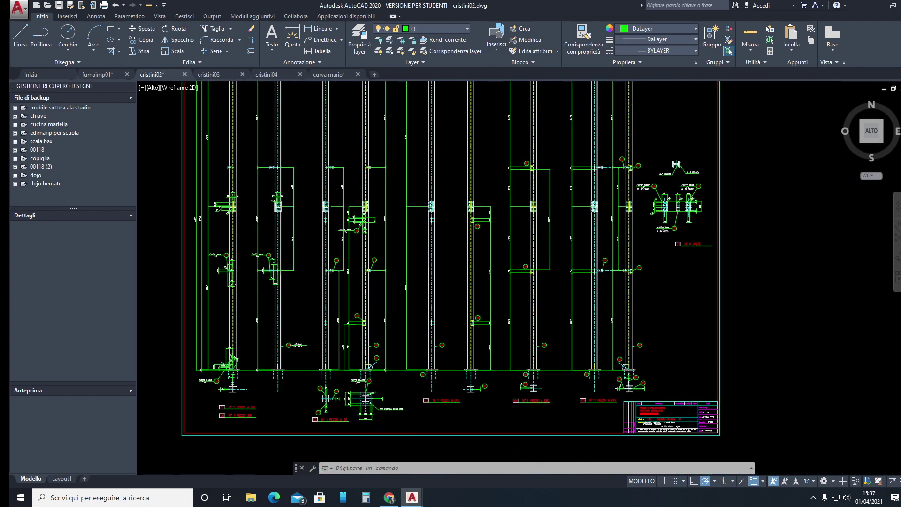
{"action": "scroll", "coordinate": [522, 362], "scroll_direction": "up", "scroll_amount": 2}
{"action": "scroll", "coordinate": [715, 371], "scroll_direction": "up", "scroll_amount": 3}
{"action": "scroll", "coordinate": [704, 369], "scroll_direction": "up", "scroll_amount": 3}
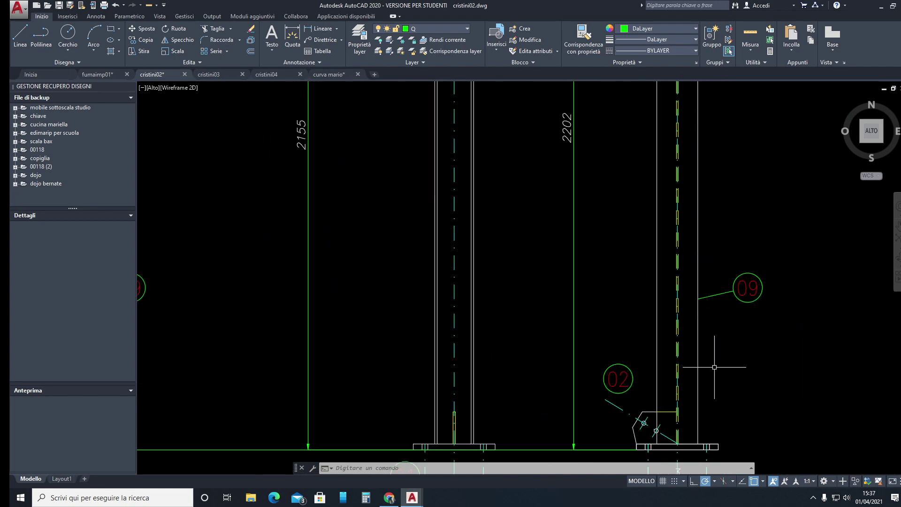
{"action": "scroll", "coordinate": [702, 384], "scroll_direction": "down", "scroll_amount": 3}
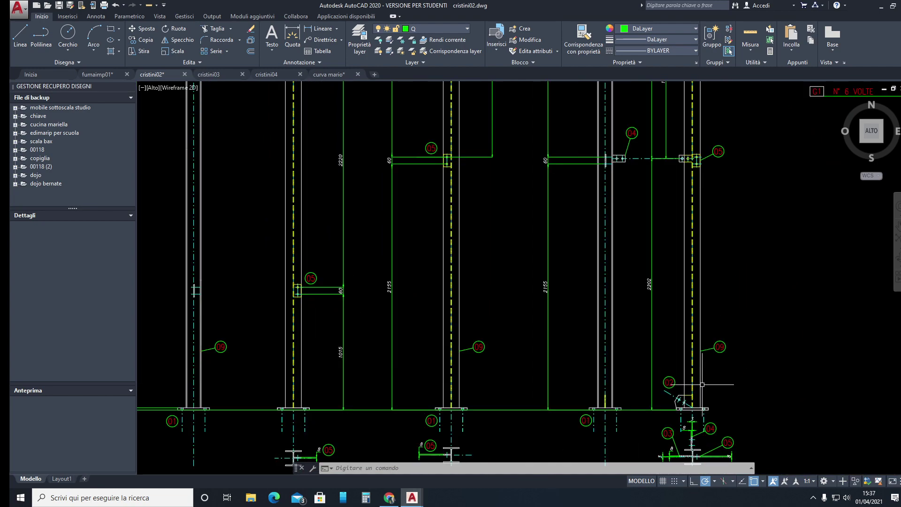
{"action": "middle_click_drag", "start_coordinate": [676, 382], "coordinate": [651, 220]}
{"action": "scroll", "coordinate": [634, 289], "scroll_direction": "up", "scroll_amount": 2}
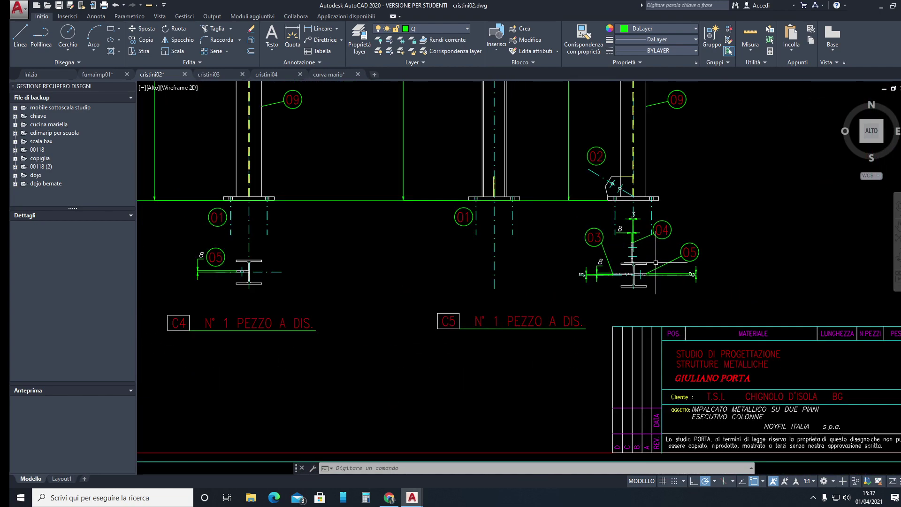
{"action": "scroll", "coordinate": [634, 289], "scroll_direction": "down", "scroll_amount": 5}
{"action": "middle_click_drag", "start_coordinate": [634, 263], "coordinate": [624, 380]}
{"action": "scroll", "coordinate": [614, 225], "scroll_direction": "up", "scroll_amount": 4}
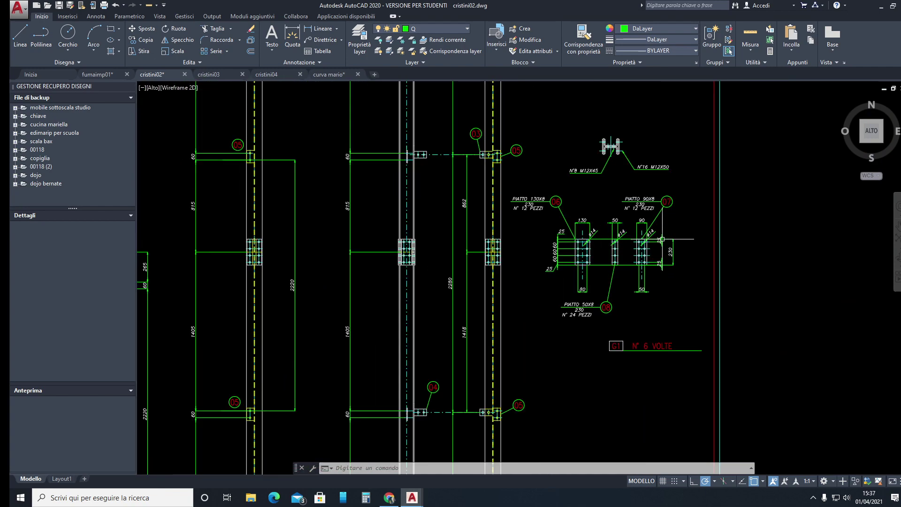
{"action": "scroll", "coordinate": [614, 220], "scroll_direction": "up", "scroll_amount": 4}
{"action": "scroll", "coordinate": [614, 220], "scroll_direction": "up", "scroll_amount": 1}
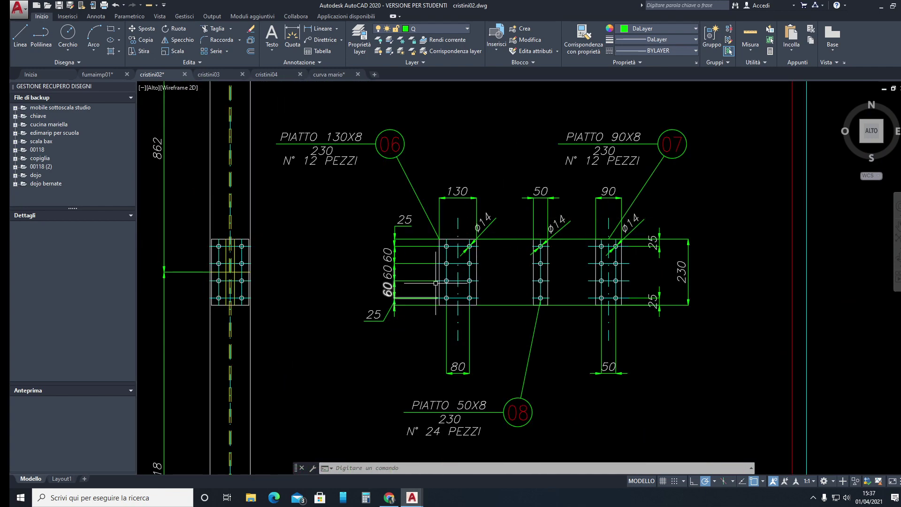
{"action": "scroll", "coordinate": [659, 303], "scroll_direction": "up", "scroll_amount": 1}
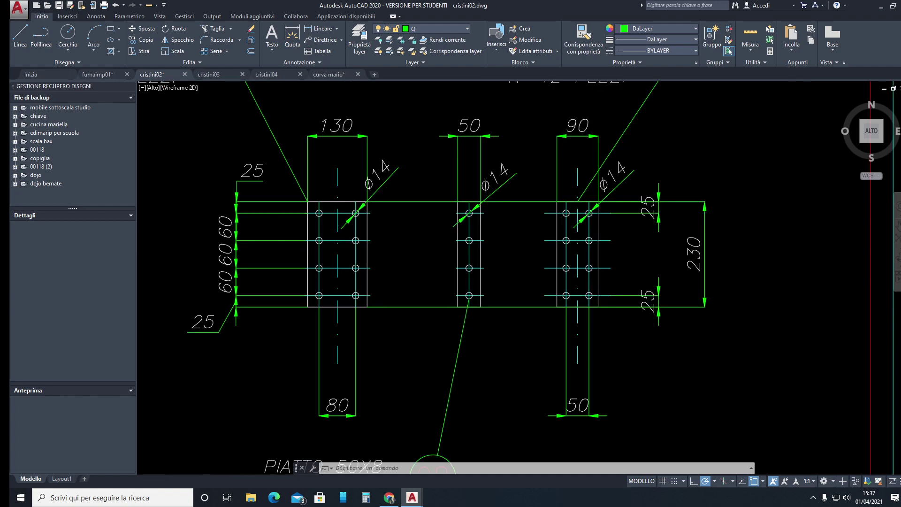
{"action": "scroll", "coordinate": [660, 303], "scroll_direction": "down", "scroll_amount": 3}
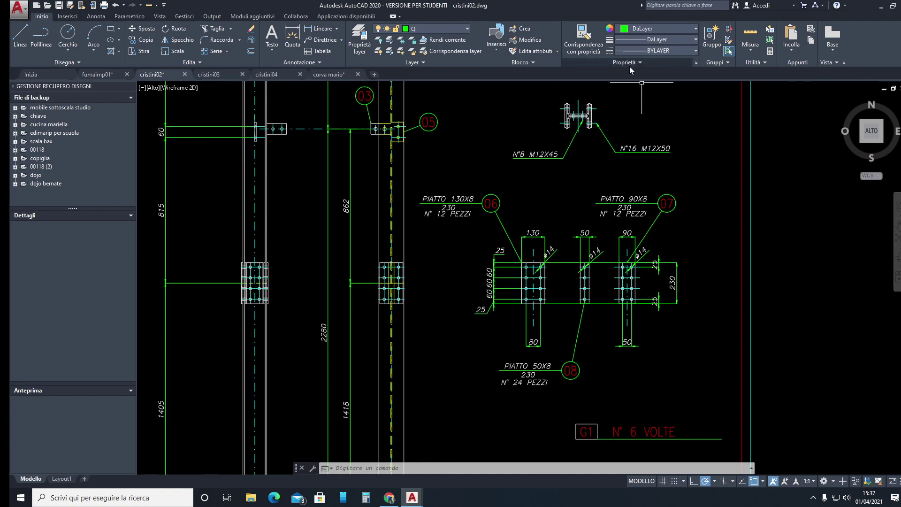
{"action": "middle_click_drag", "start_coordinate": [579, 118], "coordinate": [568, 262]}
{"action": "scroll", "coordinate": [563, 258], "scroll_direction": "up", "scroll_amount": 3}
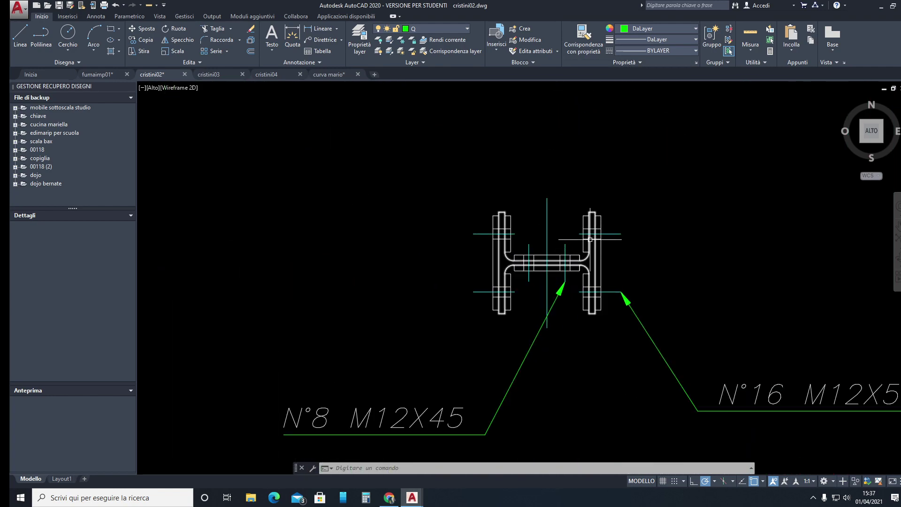
{"action": "scroll", "coordinate": [602, 235], "scroll_direction": "down", "scroll_amount": 2}
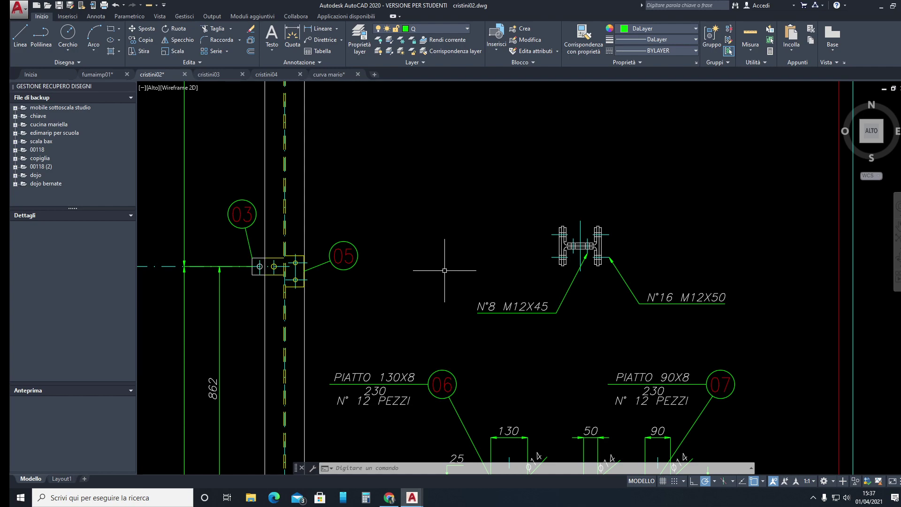
{"action": "scroll", "coordinate": [640, 241], "scroll_direction": "down", "scroll_amount": 5}
{"action": "scroll", "coordinate": [576, 246], "scroll_direction": "up", "scroll_amount": 3}
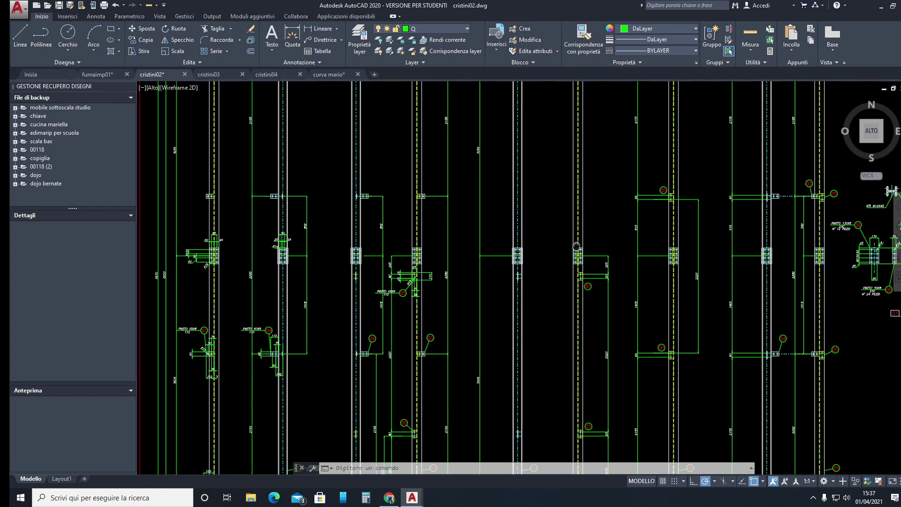
{"action": "middle_click_drag", "start_coordinate": [576, 246], "coordinate": [590, 245]}
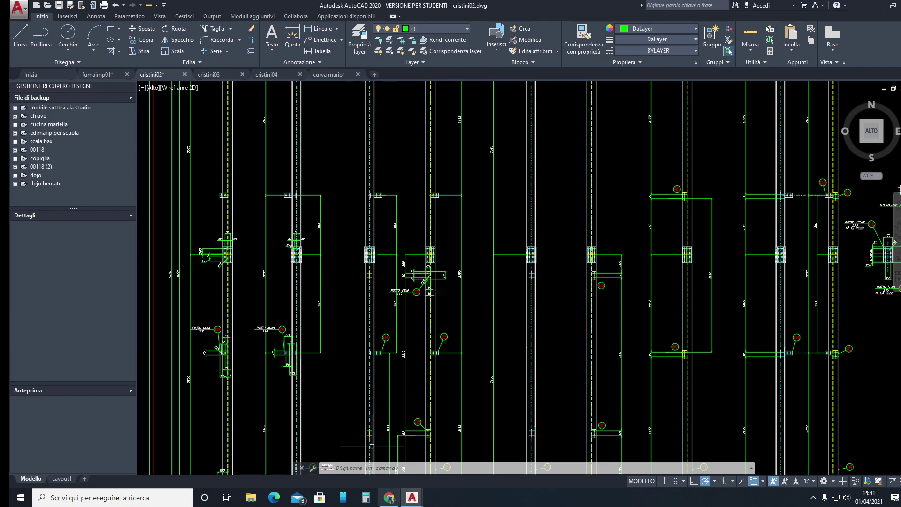
- Switch to cristini04 and center its two stair-stringer elevations with their 2500 dimensions
{"action": "left_click", "coordinate": [411, 498]}
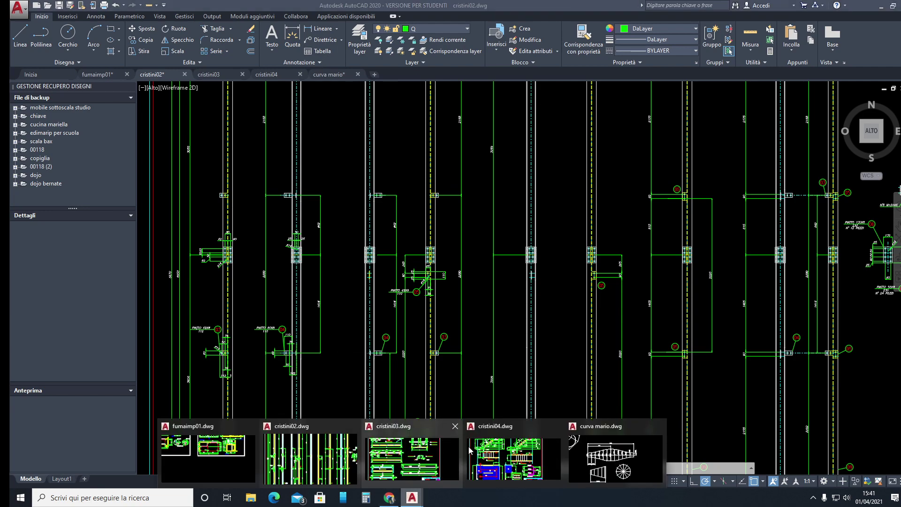
{"action": "left_click", "coordinate": [507, 453]}
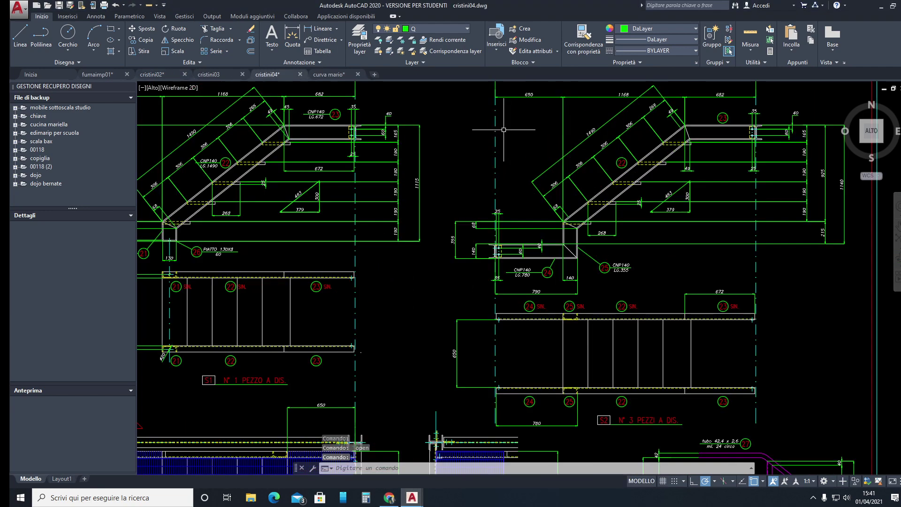
{"action": "scroll", "coordinate": [503, 133], "scroll_direction": "up", "scroll_amount": 2}
{"action": "middle_click_drag", "start_coordinate": [599, 192], "coordinate": [704, 242]}
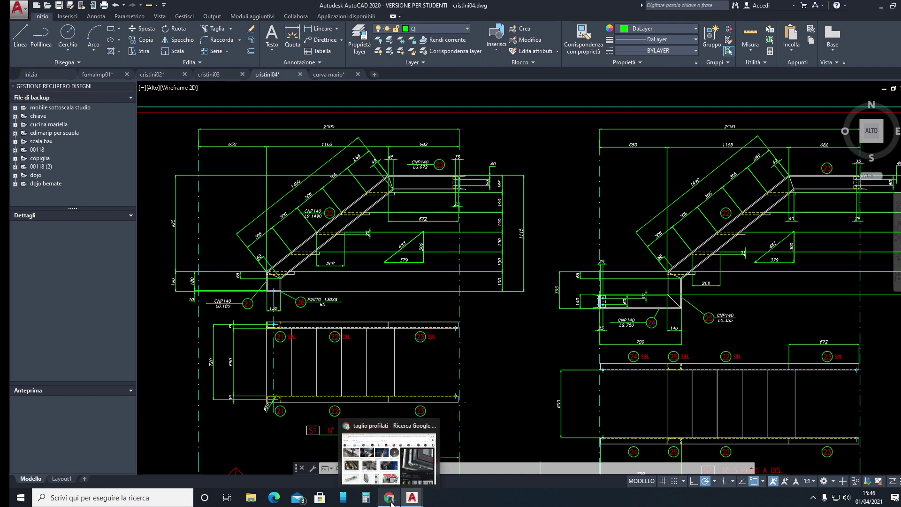
- Return to the 'taglio profilati' image results in Chrome and browse more cutting-machine pictures
{"action": "left_click", "coordinate": [391, 501]}
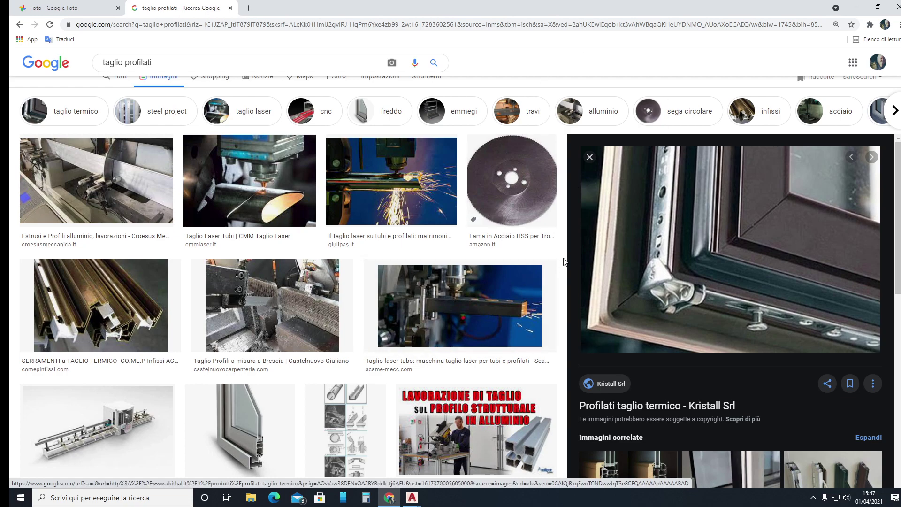
{"action": "scroll", "coordinate": [387, 284], "scroll_direction": "down", "scroll_amount": 2}
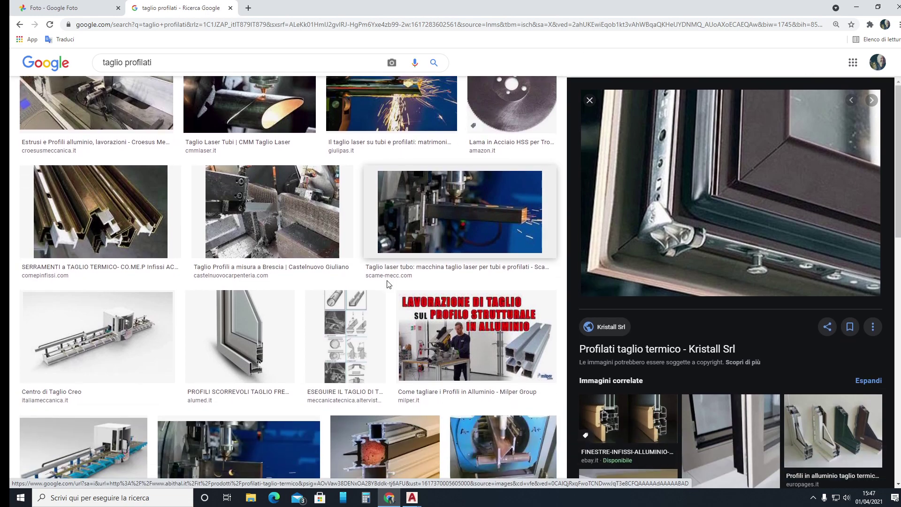
{"action": "scroll", "coordinate": [388, 282], "scroll_direction": "down", "scroll_amount": 2}
{"action": "scroll", "coordinate": [616, 287], "scroll_direction": "down", "scroll_amount": 2}
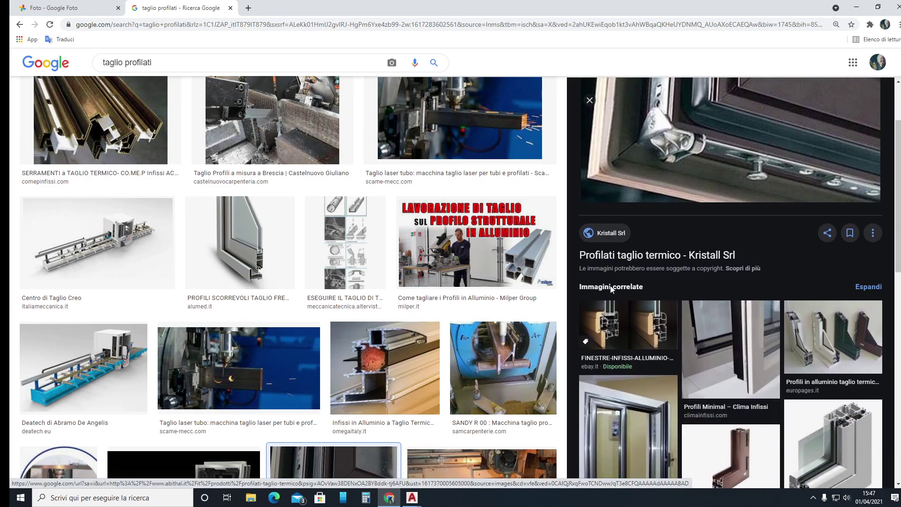
{"action": "scroll", "coordinate": [235, 247], "scroll_direction": "down", "scroll_amount": 1}
{"action": "scroll", "coordinate": [234, 246], "scroll_direction": "down", "scroll_amount": 3}
{"action": "scroll", "coordinate": [234, 249], "scroll_direction": "down", "scroll_amount": 3}
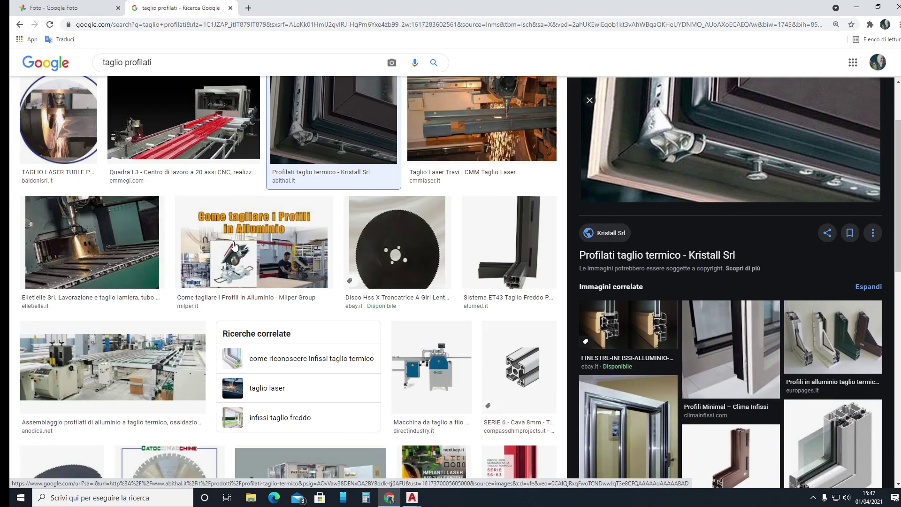
{"action": "scroll", "coordinate": [252, 264], "scroll_direction": "up", "scroll_amount": 4}
{"action": "scroll", "coordinate": [251, 264], "scroll_direction": "down", "scroll_amount": 4}
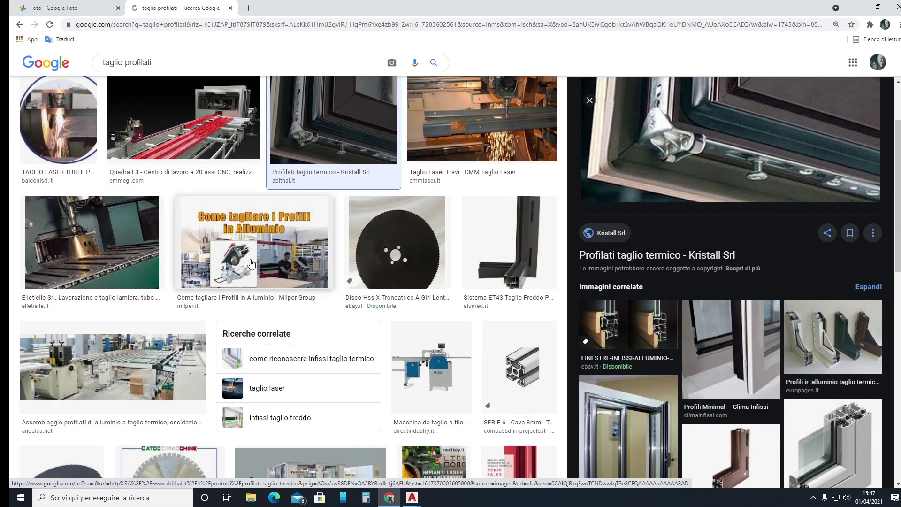
{"action": "scroll", "coordinate": [252, 264], "scroll_direction": "down", "scroll_amount": 1}
{"action": "scroll", "coordinate": [252, 264], "scroll_direction": "up", "scroll_amount": 4}
{"action": "scroll", "coordinate": [252, 264], "scroll_direction": "up", "scroll_amount": 1}
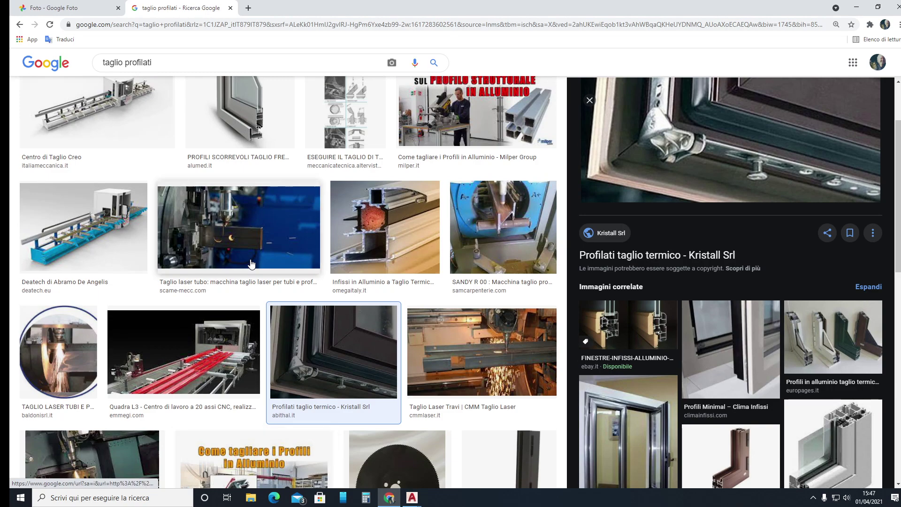
- Search Google for 'carpenteria metallica' in a new browser tab
{"action": "left_click", "coordinate": [248, 7]}
{"action": "type", "text": "ca"}
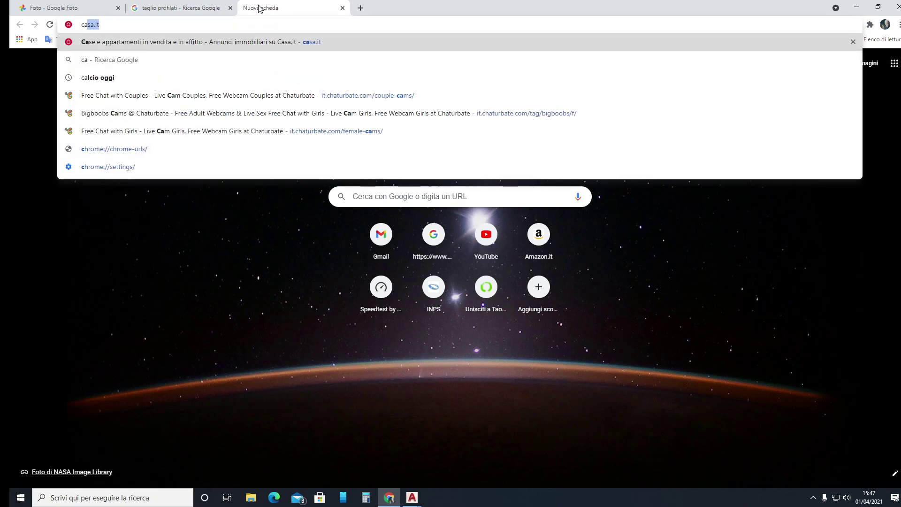
{"action": "type", "text": "rpem"}
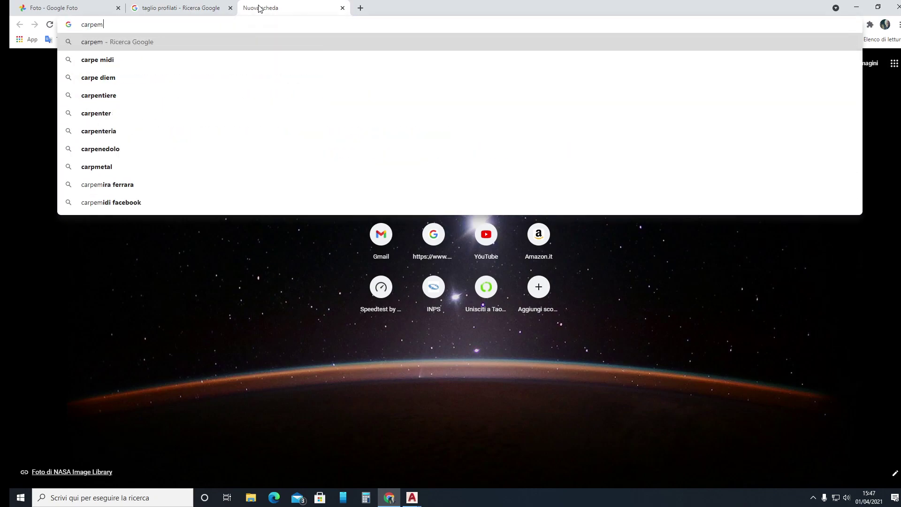
{"action": "key", "text": "BackSpace"}
{"action": "type", "text": "nt"}
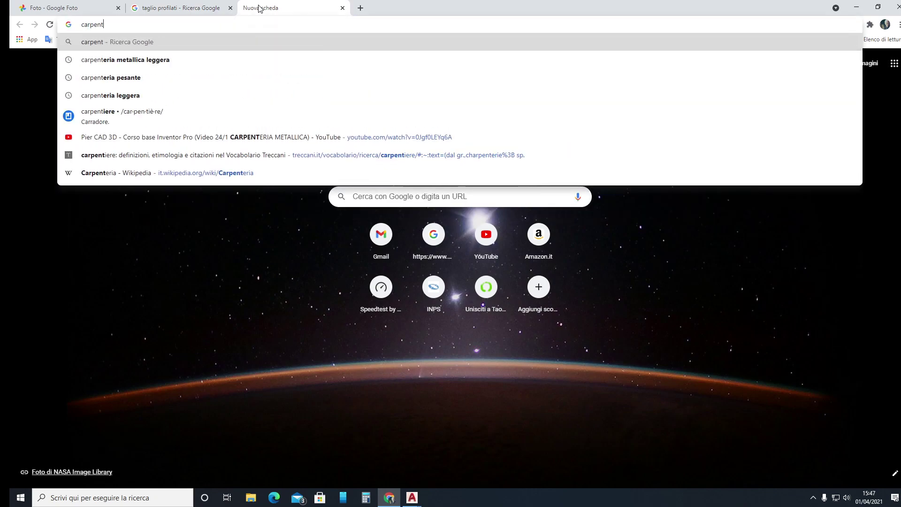
{"action": "type", "text": "eria me"}
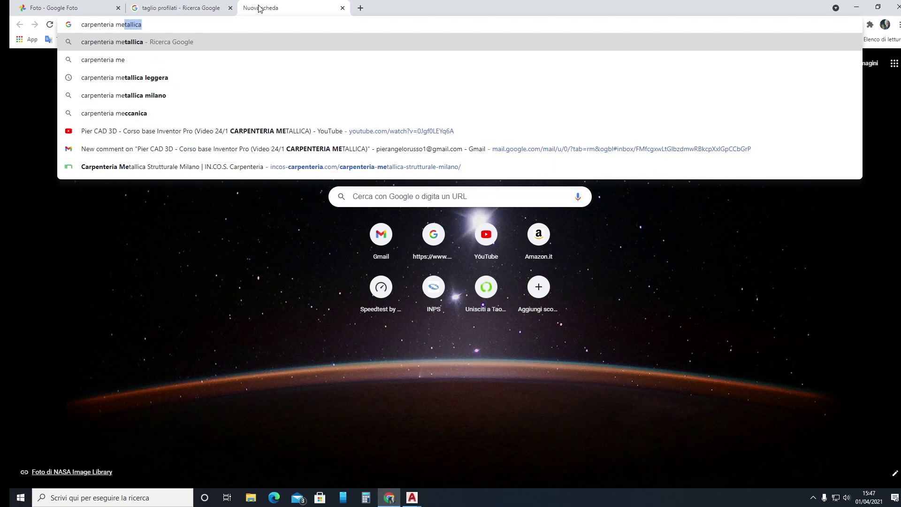
{"action": "type", "text": "tallic"}
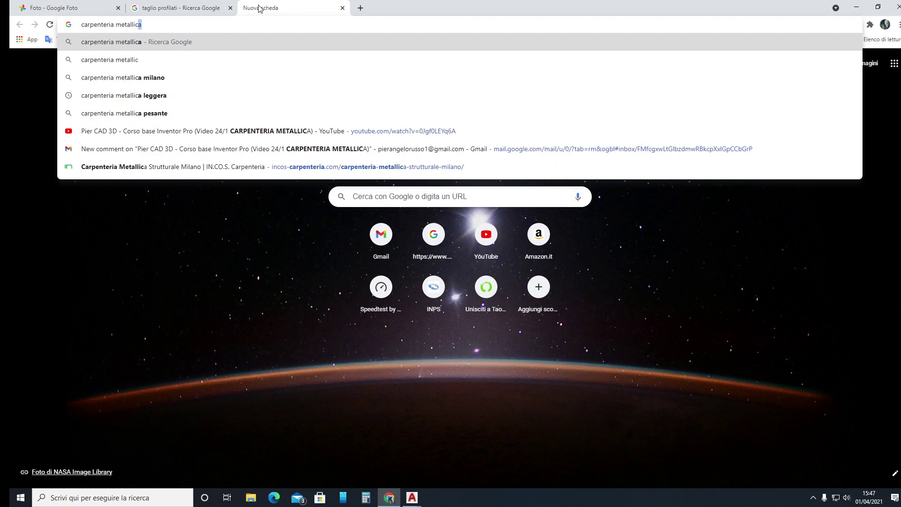
{"action": "type", "text": "a"}
{"action": "key", "text": "Return"}
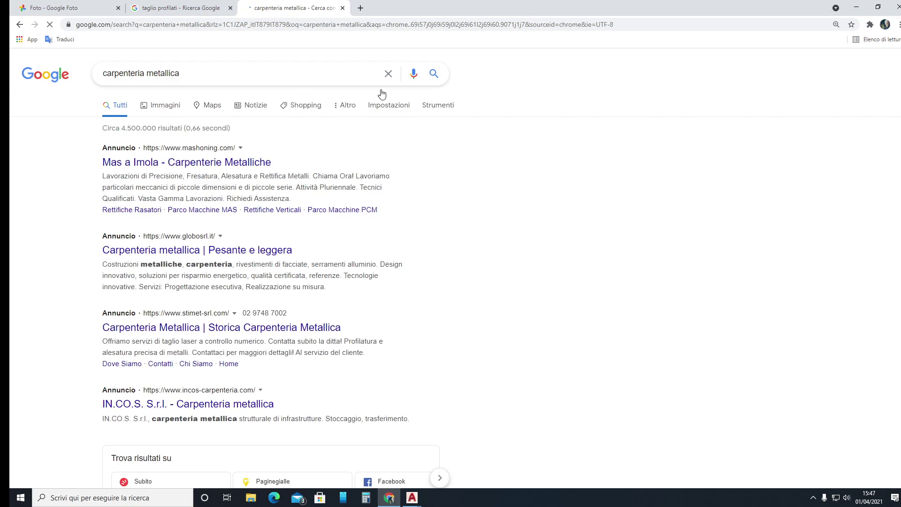
- Show the image results and browse down through the steel fabrication pictures
{"action": "left_click", "coordinate": [174, 109]}
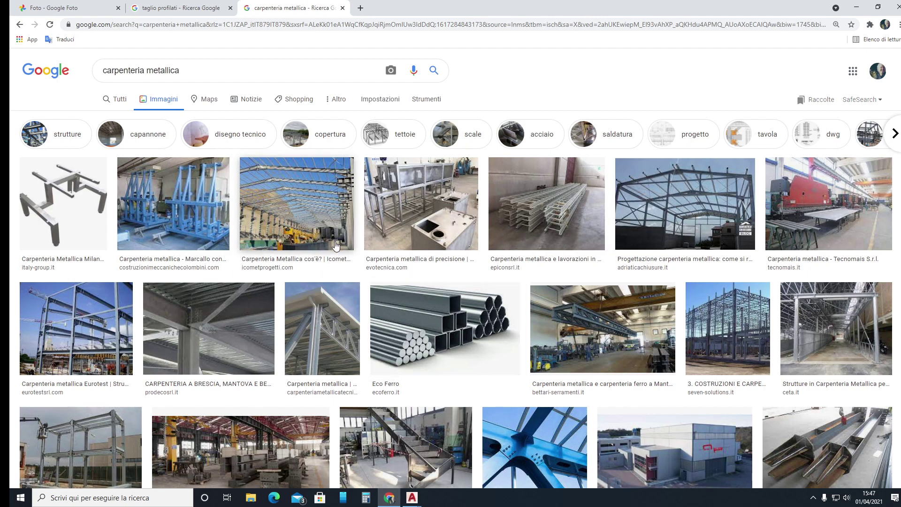
{"action": "scroll", "coordinate": [337, 249], "scroll_direction": "down", "scroll_amount": 4}
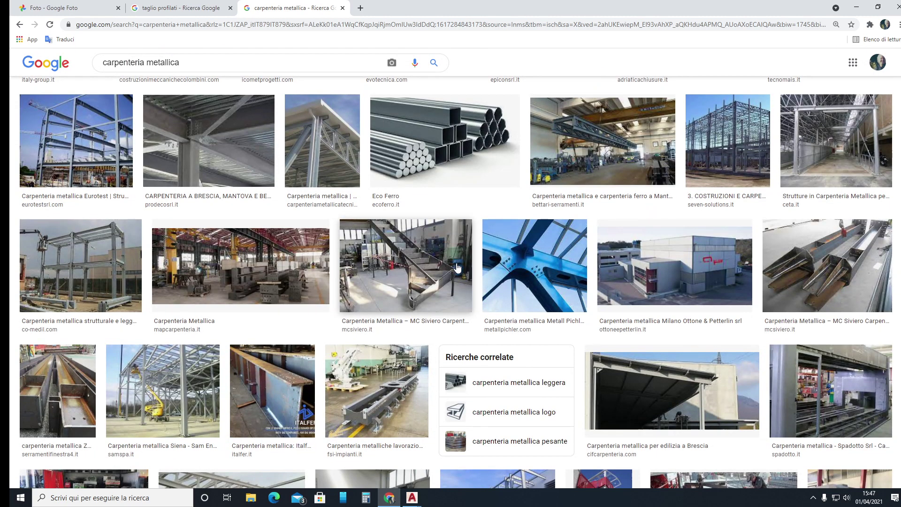
{"action": "scroll", "coordinate": [328, 281], "scroll_direction": "down", "scroll_amount": 1}
{"action": "scroll", "coordinate": [301, 310], "scroll_direction": "down", "scroll_amount": 2}
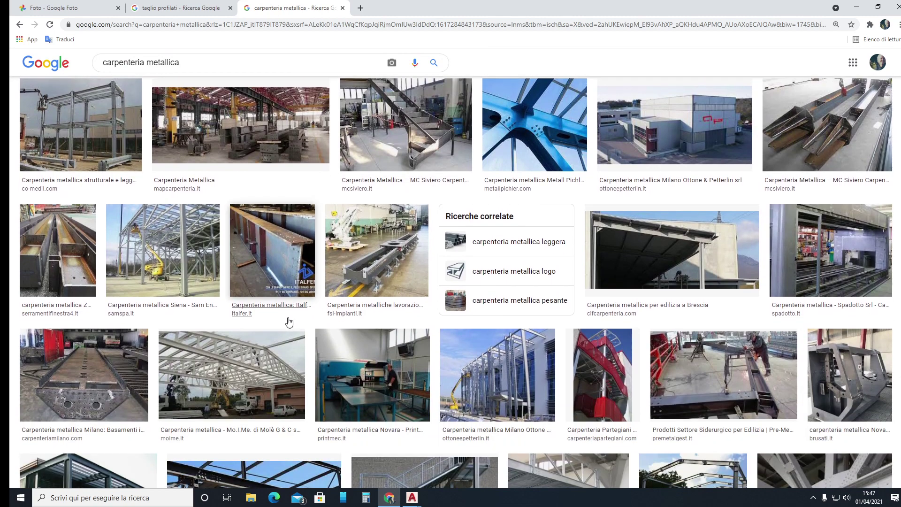
{"action": "scroll", "coordinate": [207, 387], "scroll_direction": "down", "scroll_amount": 3}
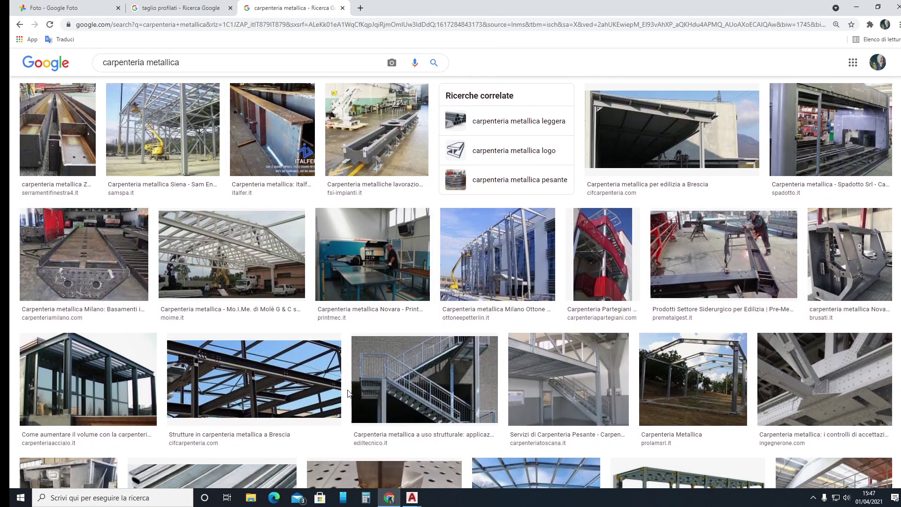
{"action": "scroll", "coordinate": [423, 372], "scroll_direction": "down", "scroll_amount": 2}
{"action": "scroll", "coordinate": [514, 297], "scroll_direction": "down", "scroll_amount": 3}
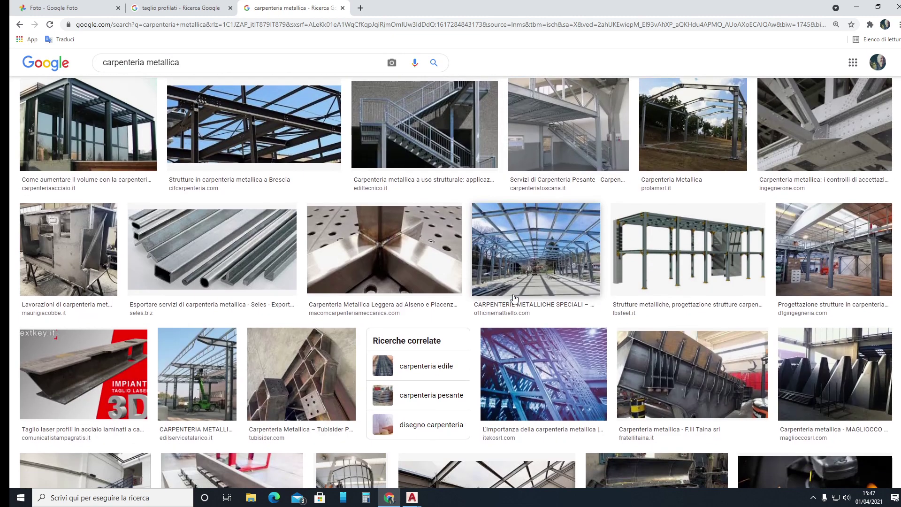
{"action": "scroll", "coordinate": [514, 297], "scroll_direction": "down", "scroll_amount": 2}
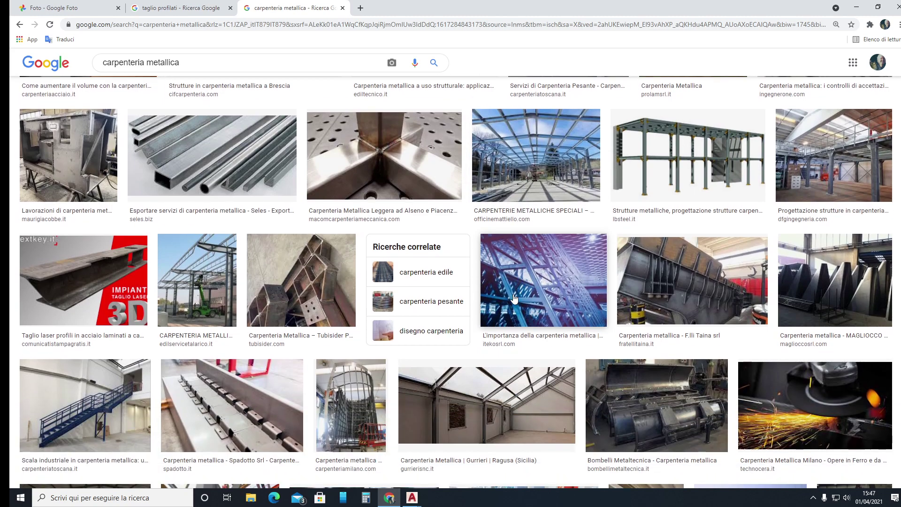
{"action": "scroll", "coordinate": [514, 298], "scroll_direction": "down", "scroll_amount": 3}
{"action": "scroll", "coordinate": [515, 297], "scroll_direction": "down", "scroll_amount": 3}
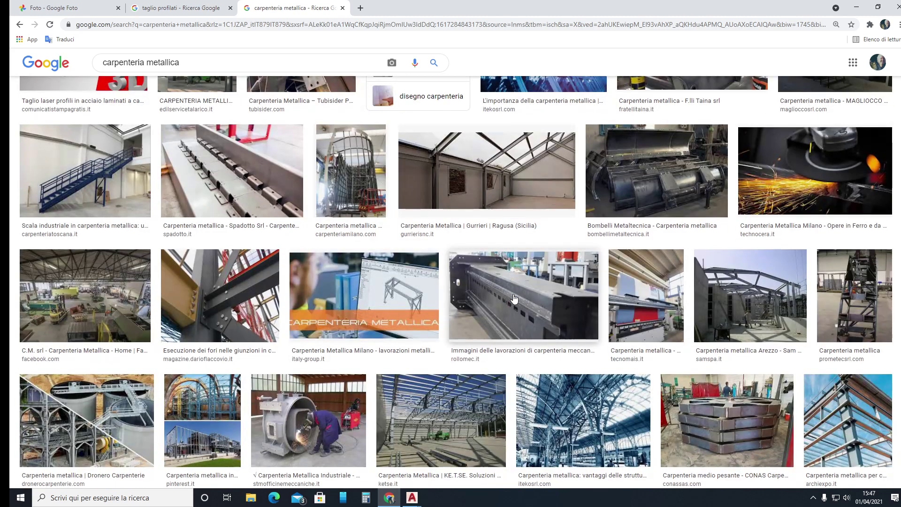
{"action": "scroll", "coordinate": [514, 297], "scroll_direction": "down", "scroll_amount": 1}
{"action": "scroll", "coordinate": [515, 298], "scroll_direction": "down", "scroll_amount": 2}
{"action": "scroll", "coordinate": [515, 298], "scroll_direction": "down", "scroll_amount": 1}
{"action": "scroll", "coordinate": [515, 298], "scroll_direction": "down", "scroll_amount": 3}
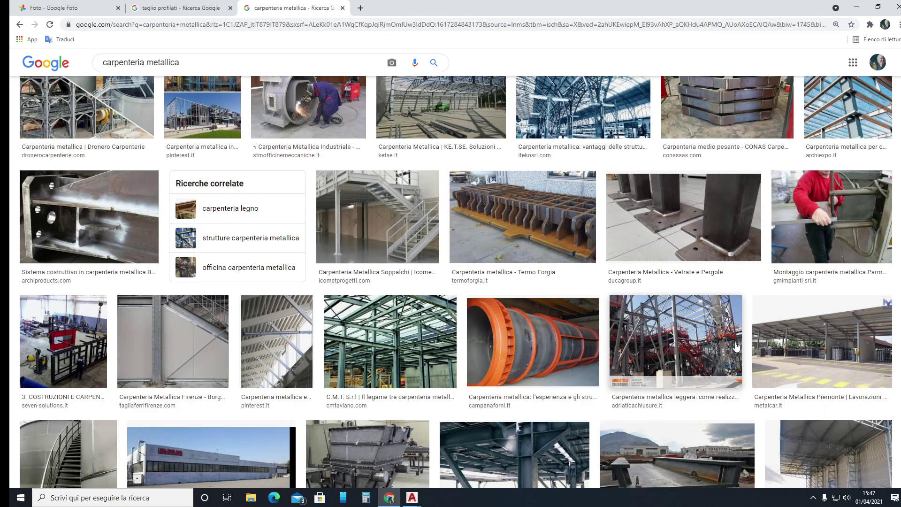
{"action": "scroll", "coordinate": [734, 346], "scroll_direction": "down", "scroll_amount": 1}
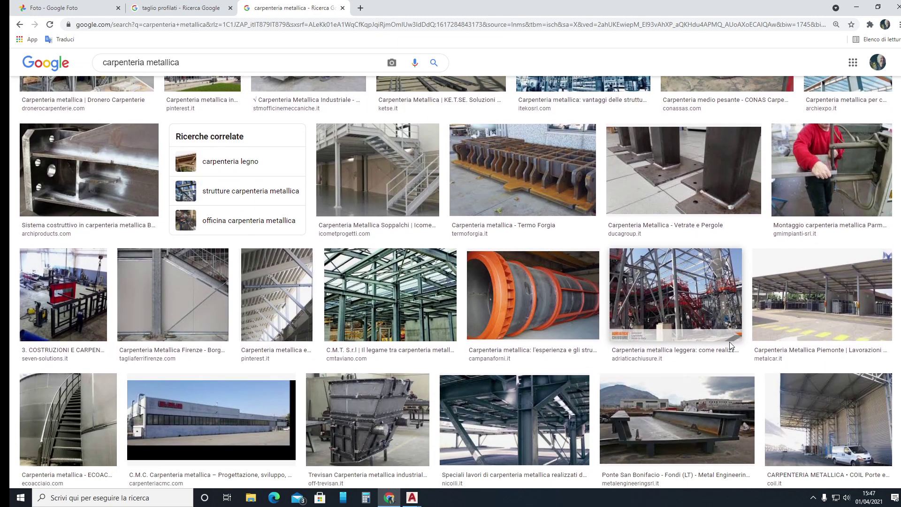
{"action": "scroll", "coordinate": [731, 346], "scroll_direction": "down", "scroll_amount": 2}
{"action": "scroll", "coordinate": [730, 346], "scroll_direction": "down", "scroll_amount": 1}
{"action": "scroll", "coordinate": [731, 346], "scroll_direction": "down", "scroll_amount": 2}
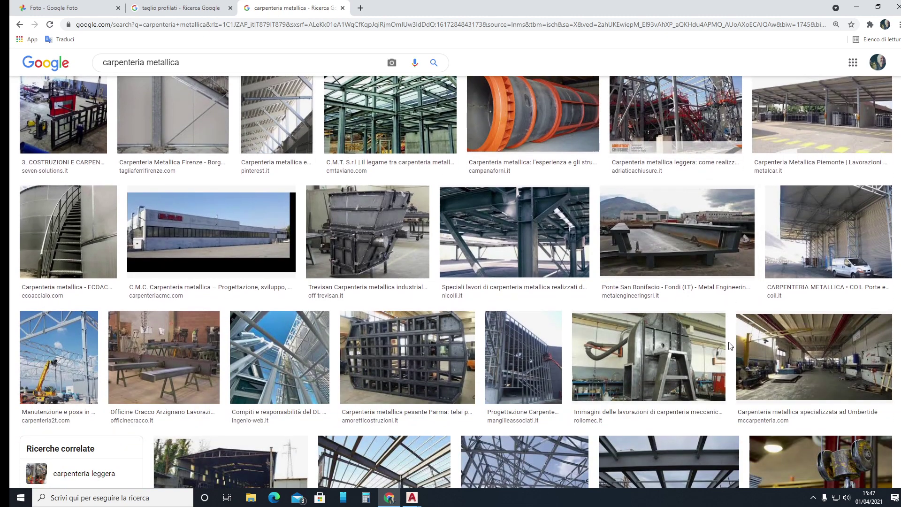
{"action": "scroll", "coordinate": [730, 347], "scroll_direction": "down", "scroll_amount": 1}
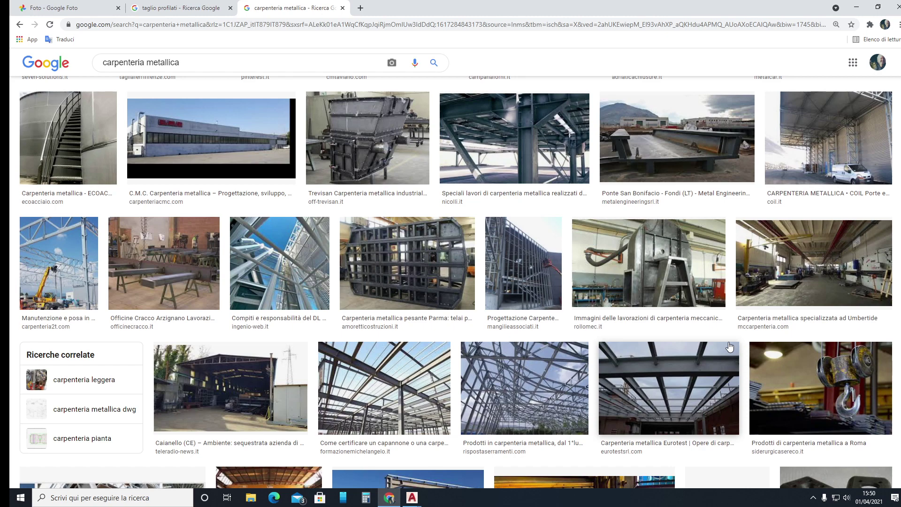
- Search Google for 'profilati a caldo' in a fresh tab
{"action": "left_click", "coordinate": [360, 8]}
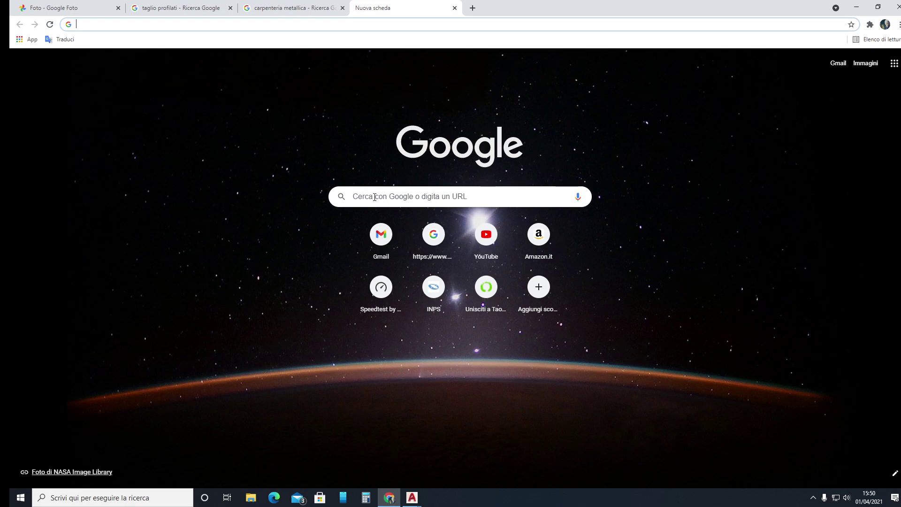
{"action": "left_click", "coordinate": [375, 197]}
{"action": "type", "text": "pr"}
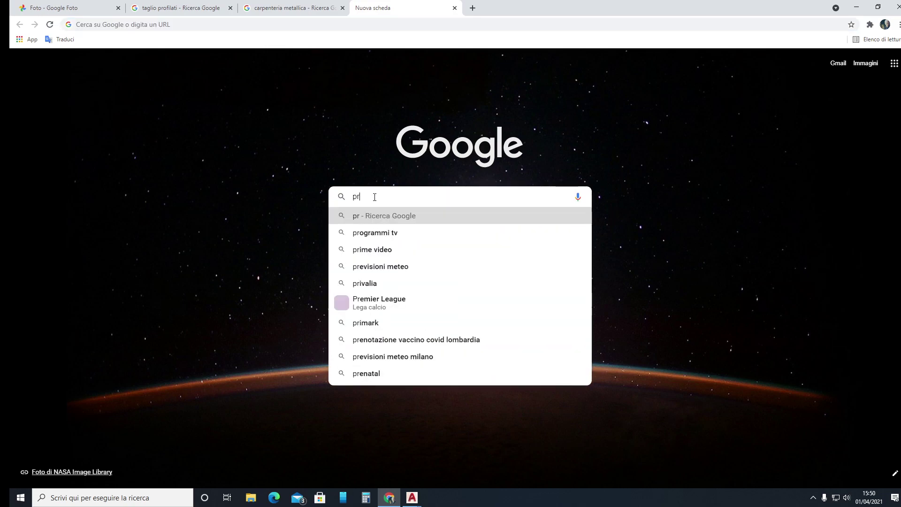
{"action": "type", "text": "ofilat"}
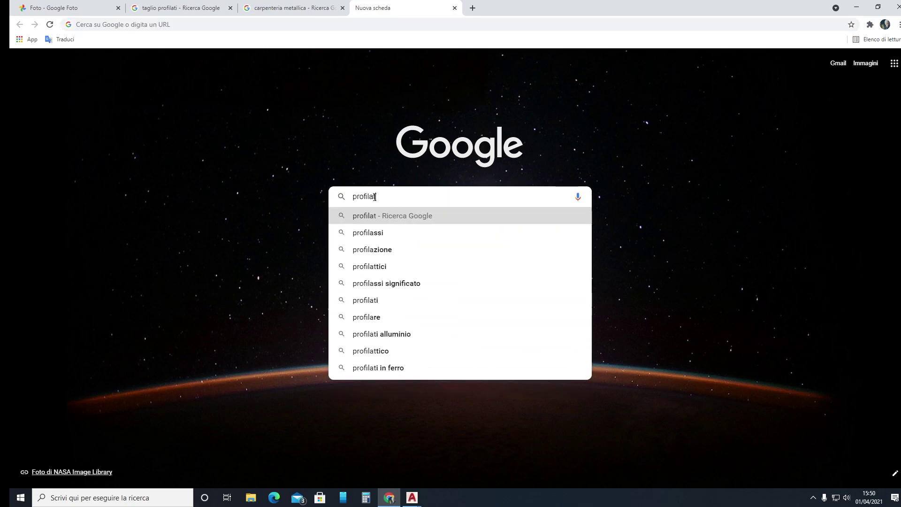
{"action": "type", "text": "i a cal"}
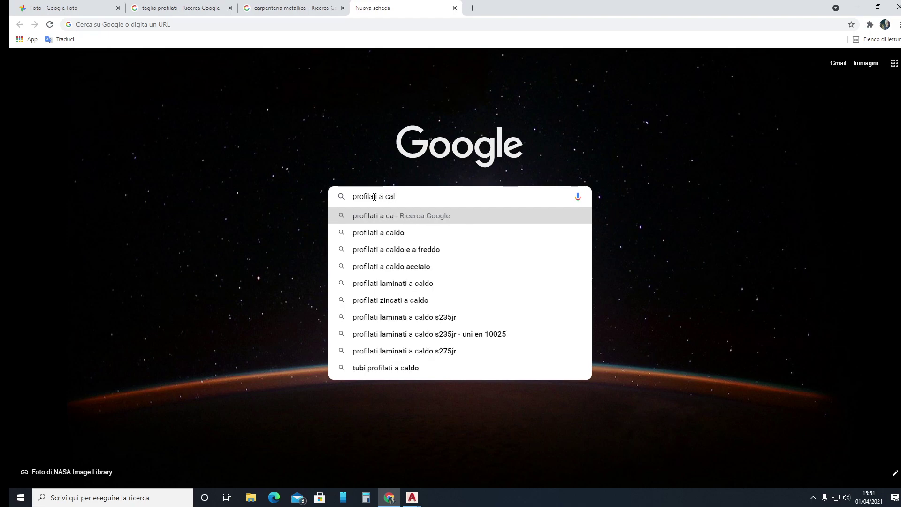
{"action": "type", "text": "do"}
{"action": "key", "text": "Return"}
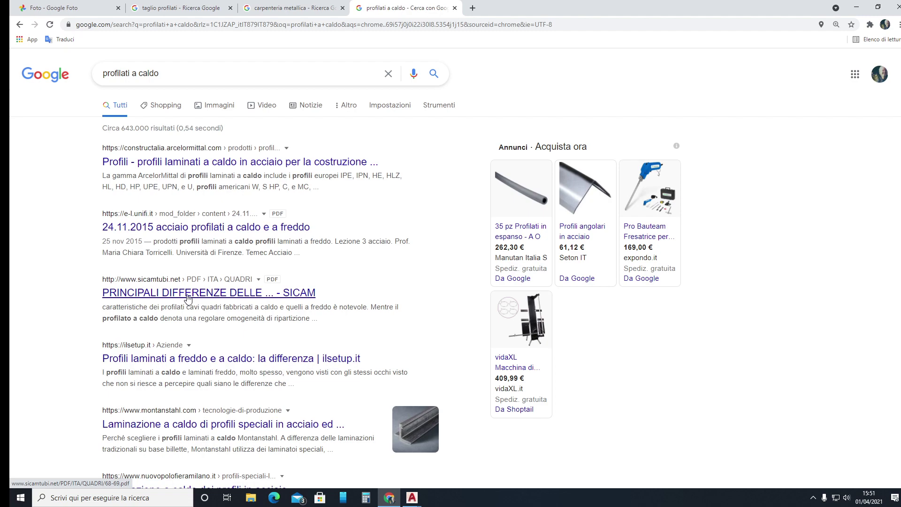
- Switch to image results and open the yellow beam diagram preview
{"action": "left_click", "coordinate": [577, 236]}
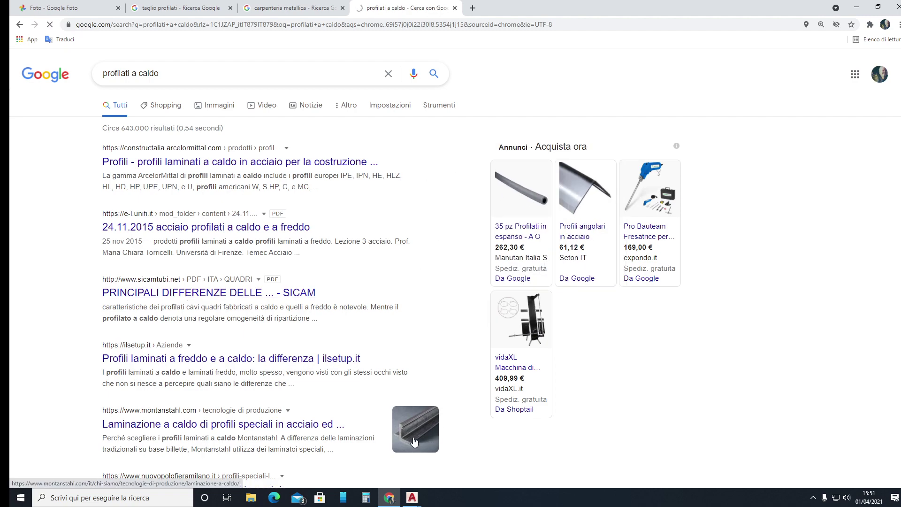
{"action": "left_click", "coordinate": [209, 110]}
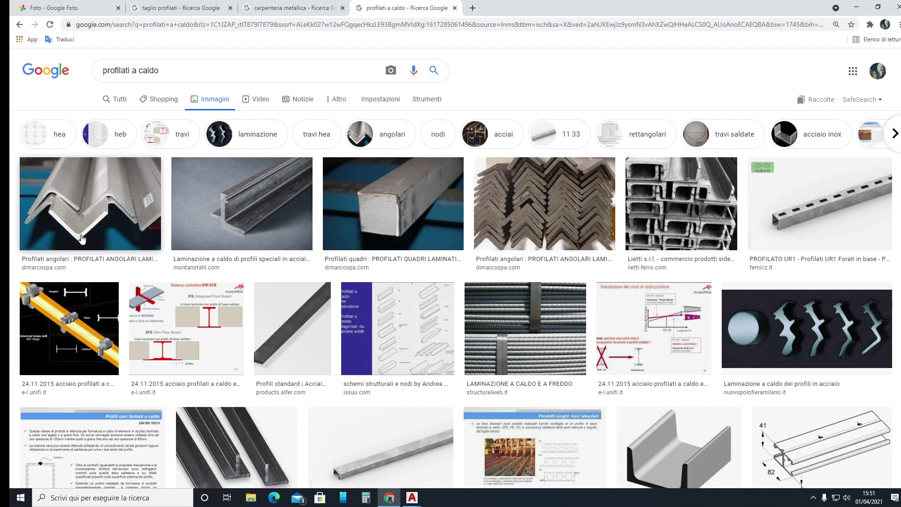
{"action": "scroll", "coordinate": [61, 255], "scroll_direction": "down", "scroll_amount": 2}
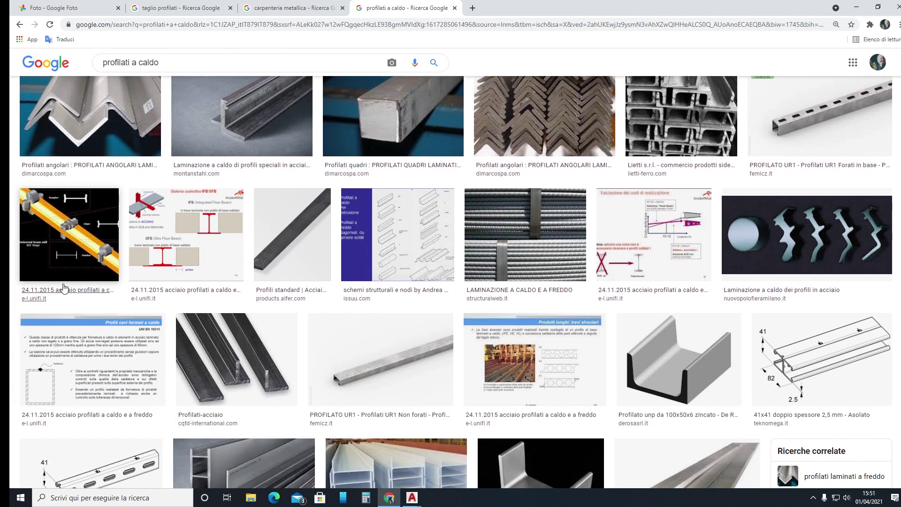
{"action": "left_click", "coordinate": [61, 255]}
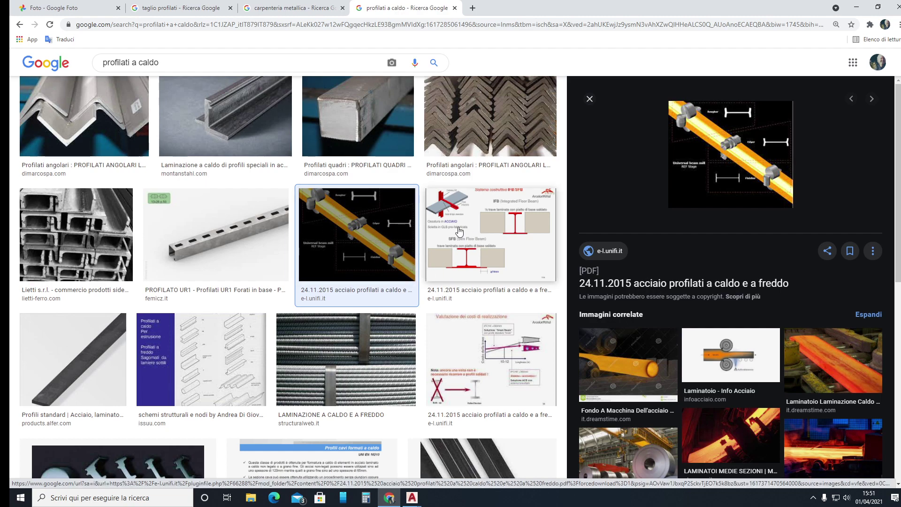
- Browse down through the 'profilati a caldo' image results and back up
{"action": "scroll", "coordinate": [234, 245], "scroll_direction": "down", "scroll_amount": 3}
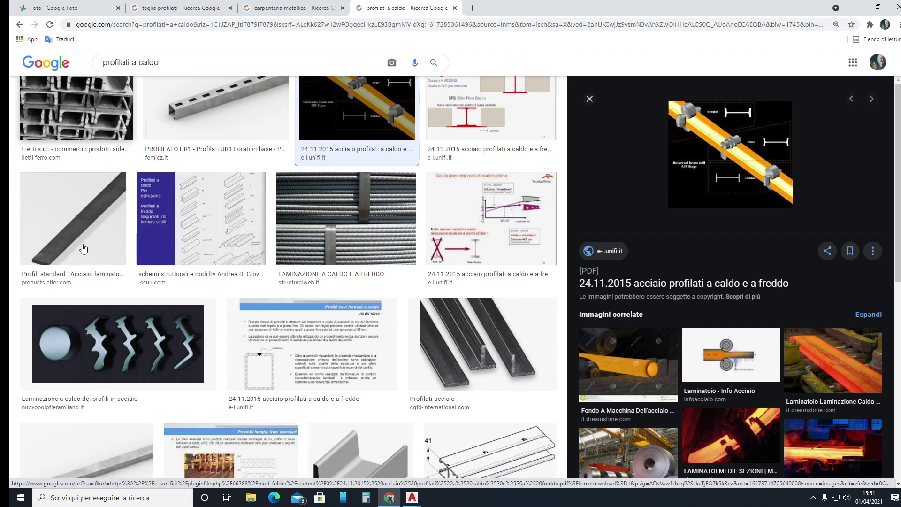
{"action": "scroll", "coordinate": [412, 241], "scroll_direction": "down", "scroll_amount": 2}
{"action": "scroll", "coordinate": [412, 241], "scroll_direction": "down", "scroll_amount": 3}
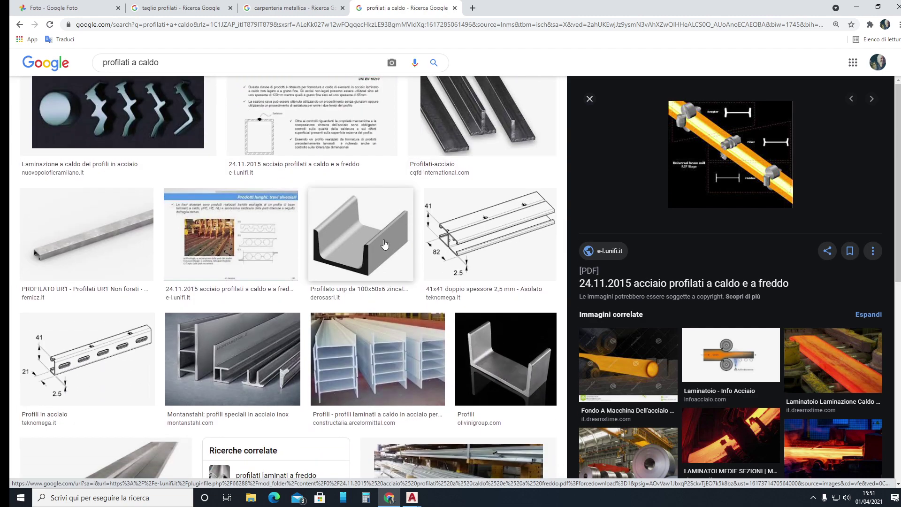
{"action": "scroll", "coordinate": [70, 235], "scroll_direction": "down", "scroll_amount": 2}
{"action": "scroll", "coordinate": [126, 305], "scroll_direction": "down", "scroll_amount": 2}
{"action": "scroll", "coordinate": [126, 306], "scroll_direction": "down", "scroll_amount": 3}
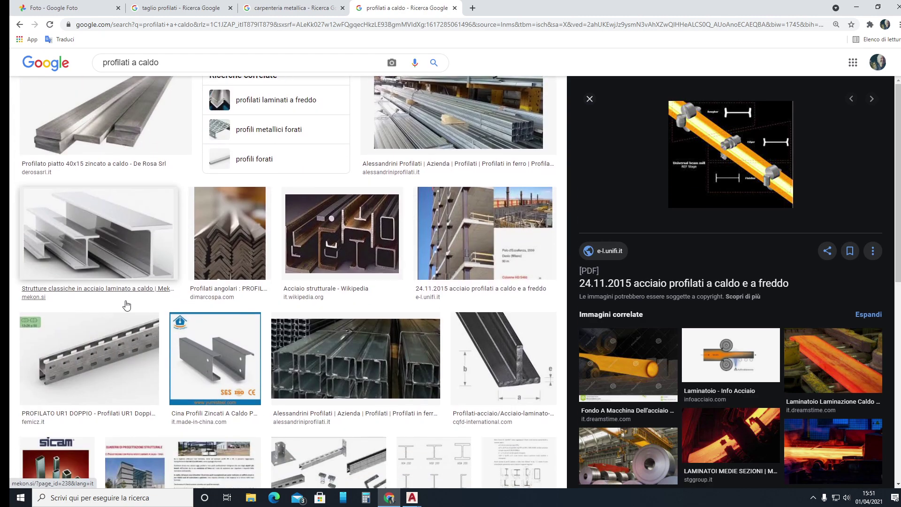
{"action": "scroll", "coordinate": [126, 306], "scroll_direction": "down", "scroll_amount": 4}
{"action": "scroll", "coordinate": [126, 306], "scroll_direction": "down", "scroll_amount": 2}
{"action": "scroll", "coordinate": [126, 305], "scroll_direction": "down", "scroll_amount": 1}
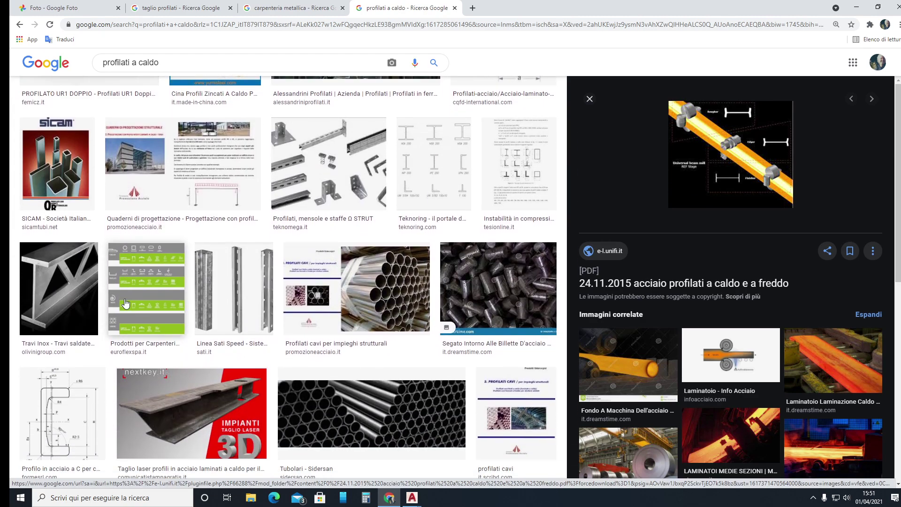
{"action": "scroll", "coordinate": [125, 304], "scroll_direction": "down", "scroll_amount": 1}
{"action": "scroll", "coordinate": [124, 302], "scroll_direction": "down", "scroll_amount": 1}
{"action": "scroll", "coordinate": [124, 301], "scroll_direction": "down", "scroll_amount": 2}
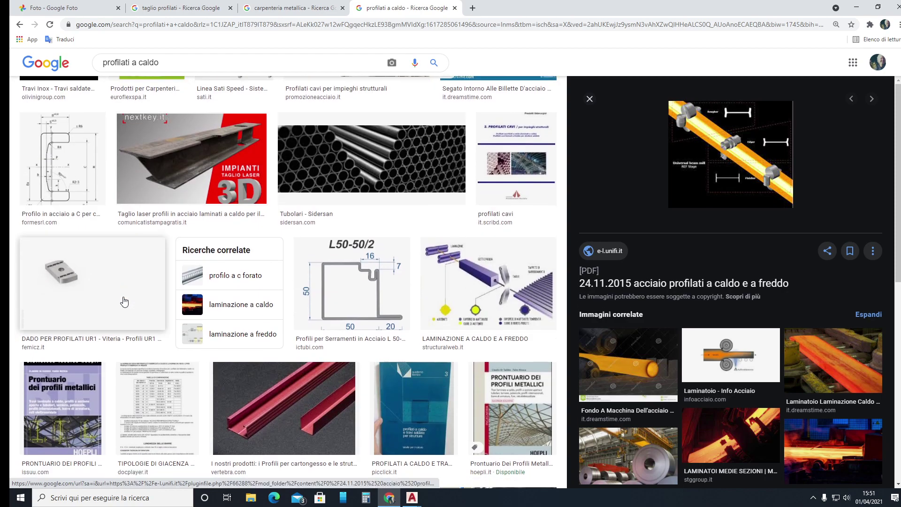
{"action": "scroll", "coordinate": [124, 301], "scroll_direction": "down", "scroll_amount": 1}
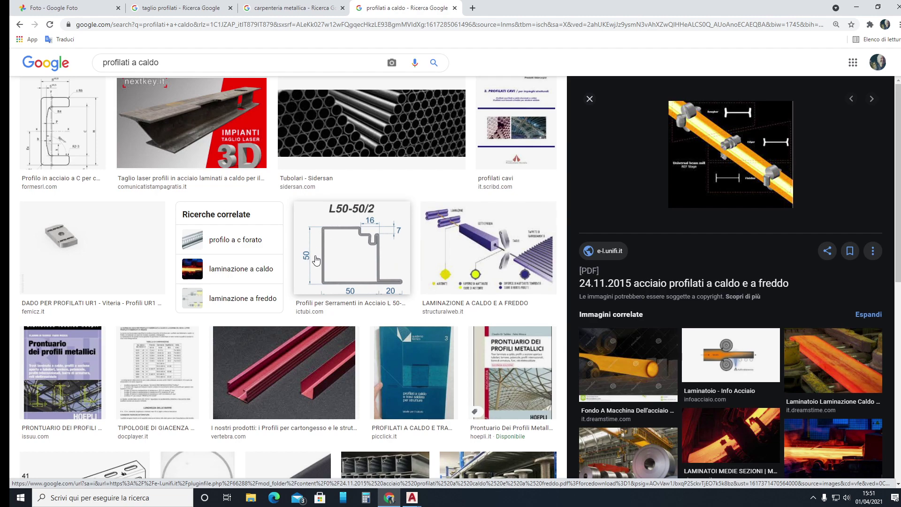
{"action": "scroll", "coordinate": [362, 270], "scroll_direction": "down", "scroll_amount": 1}
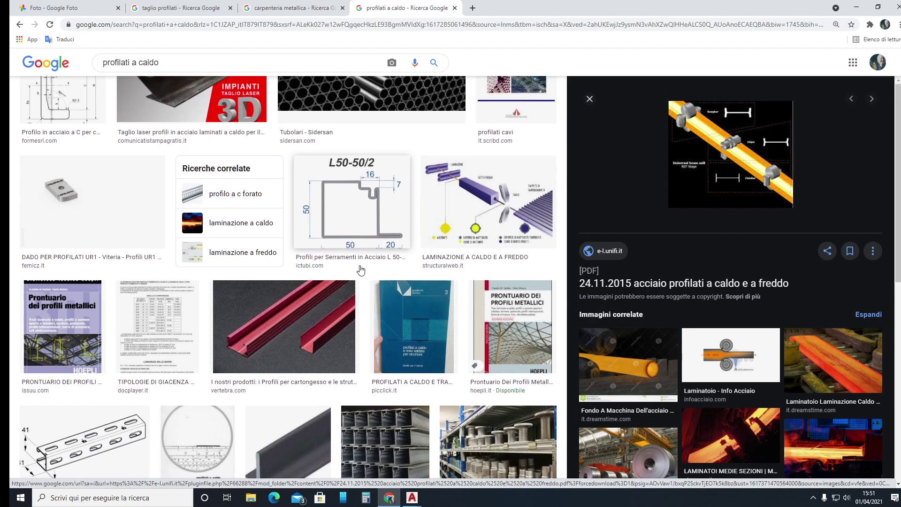
{"action": "scroll", "coordinate": [364, 270], "scroll_direction": "down", "scroll_amount": 2}
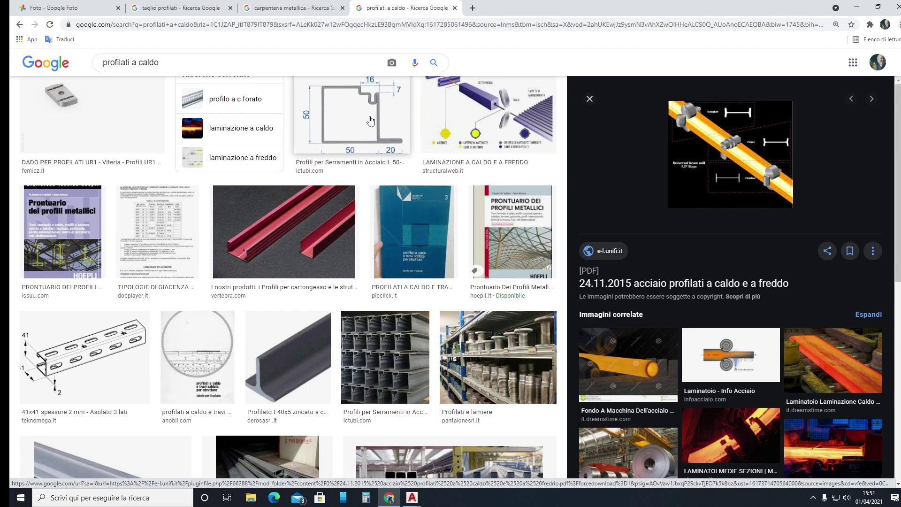
{"action": "scroll", "coordinate": [281, 188], "scroll_direction": "down", "scroll_amount": 3}
{"action": "scroll", "coordinate": [141, 254], "scroll_direction": "down", "scroll_amount": 2}
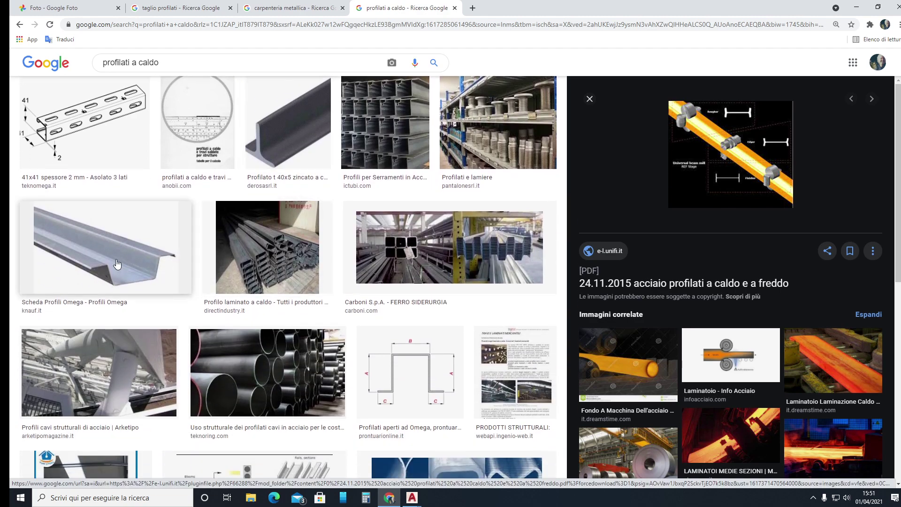
{"action": "scroll", "coordinate": [117, 264], "scroll_direction": "down", "scroll_amount": 2}
{"action": "scroll", "coordinate": [406, 244], "scroll_direction": "down", "scroll_amount": 1}
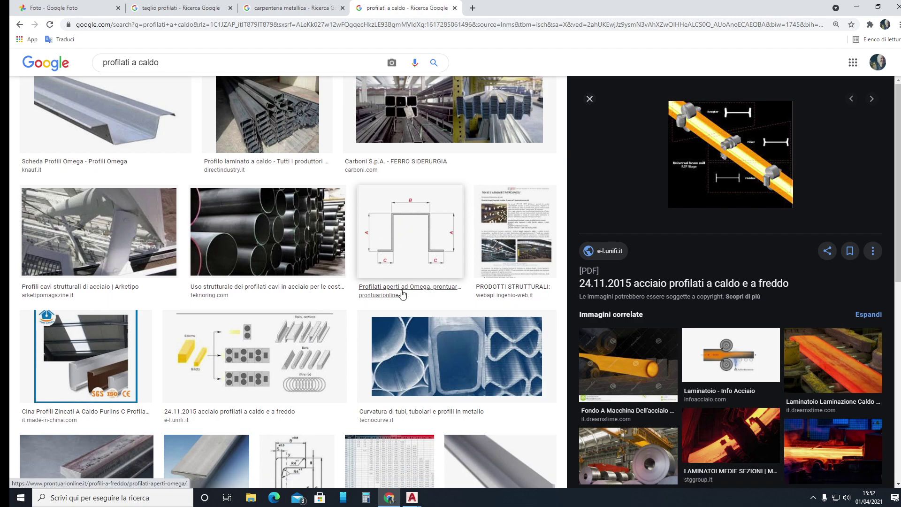
{"action": "scroll", "coordinate": [396, 264], "scroll_direction": "down", "scroll_amount": 2}
{"action": "scroll", "coordinate": [396, 265], "scroll_direction": "down", "scroll_amount": 3}
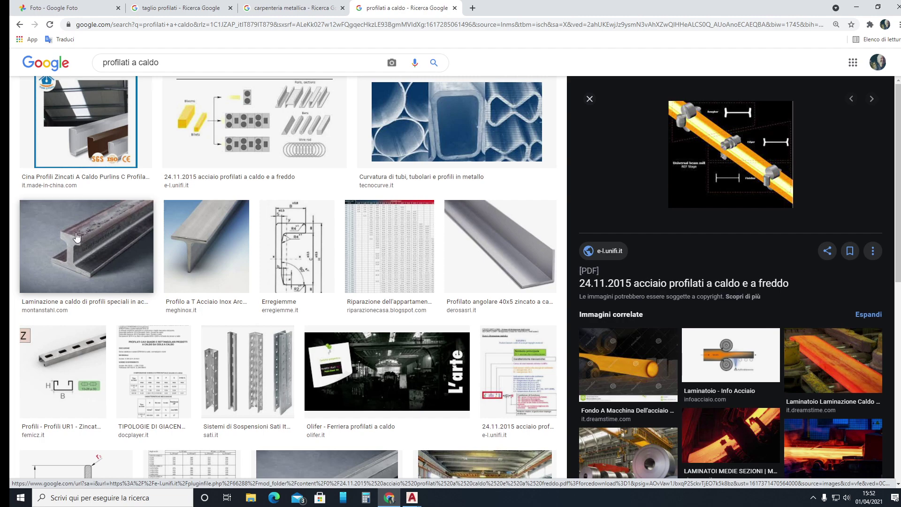
{"action": "scroll", "coordinate": [100, 244], "scroll_direction": "down", "scroll_amount": 1}
{"action": "scroll", "coordinate": [101, 249], "scroll_direction": "down", "scroll_amount": 2}
{"action": "scroll", "coordinate": [108, 263], "scroll_direction": "down", "scroll_amount": 4}
{"action": "scroll", "coordinate": [115, 282], "scroll_direction": "down", "scroll_amount": 1}
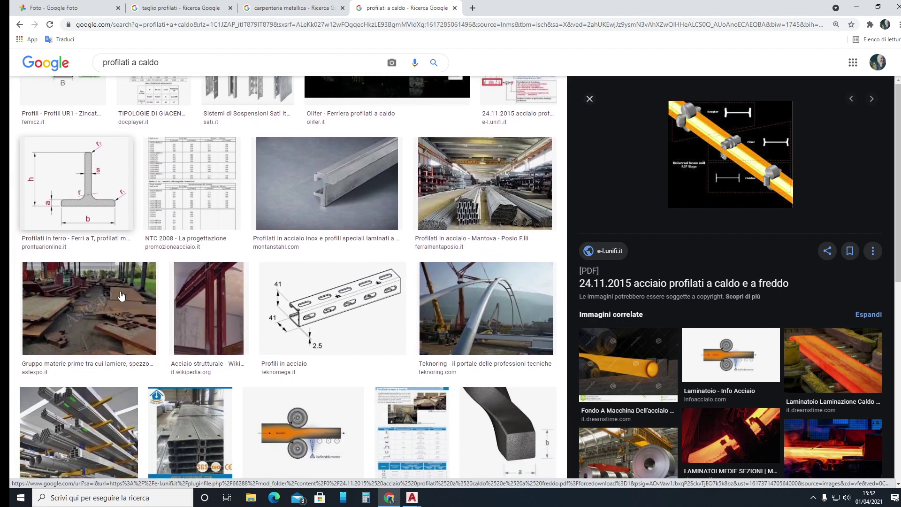
{"action": "scroll", "coordinate": [121, 294], "scroll_direction": "down", "scroll_amount": 1}
{"action": "scroll", "coordinate": [121, 291], "scroll_direction": "down", "scroll_amount": 3}
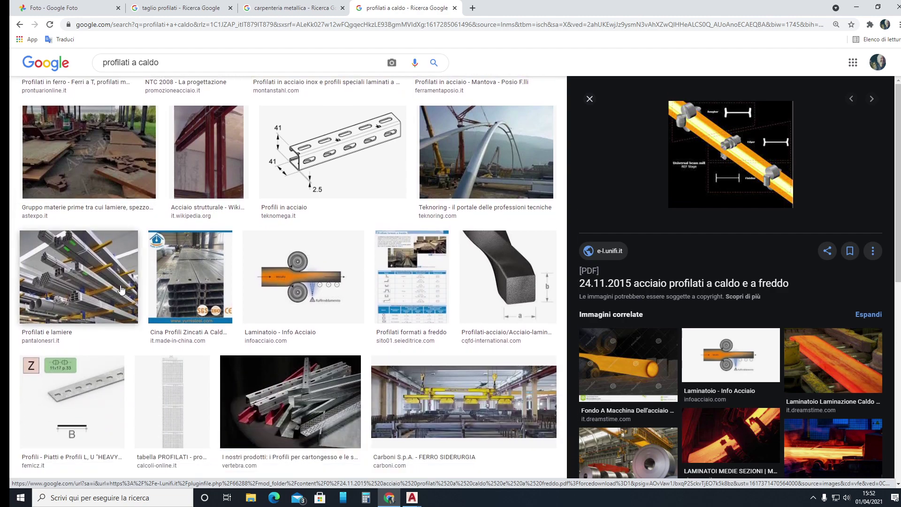
{"action": "scroll", "coordinate": [121, 289], "scroll_direction": "down", "scroll_amount": 2}
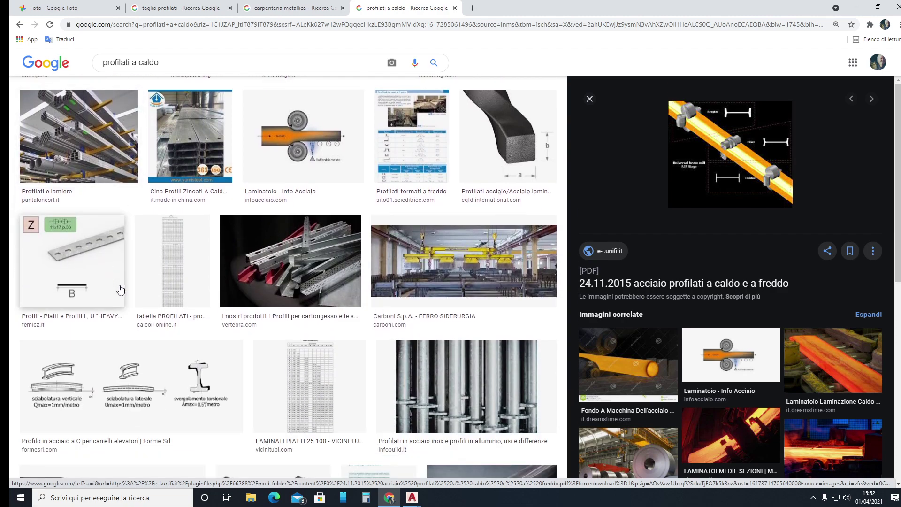
{"action": "scroll", "coordinate": [121, 288], "scroll_direction": "down", "scroll_amount": 5}
{"action": "scroll", "coordinate": [121, 286], "scroll_direction": "down", "scroll_amount": 5}
{"action": "scroll", "coordinate": [122, 284], "scroll_direction": "down", "scroll_amount": 5}
{"action": "scroll", "coordinate": [123, 283], "scroll_direction": "down", "scroll_amount": 5}
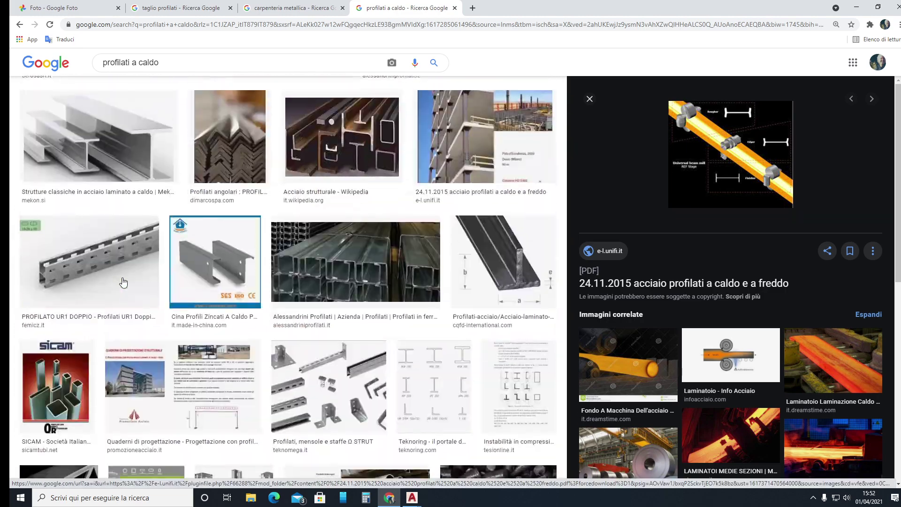
{"action": "scroll", "coordinate": [123, 282], "scroll_direction": "up", "scroll_amount": 5}
{"action": "scroll", "coordinate": [123, 282], "scroll_direction": "up", "scroll_amount": 5}
{"action": "scroll", "coordinate": [124, 281], "scroll_direction": "up", "scroll_amount": 5}
{"action": "scroll", "coordinate": [123, 280], "scroll_direction": "up", "scroll_amount": 5}
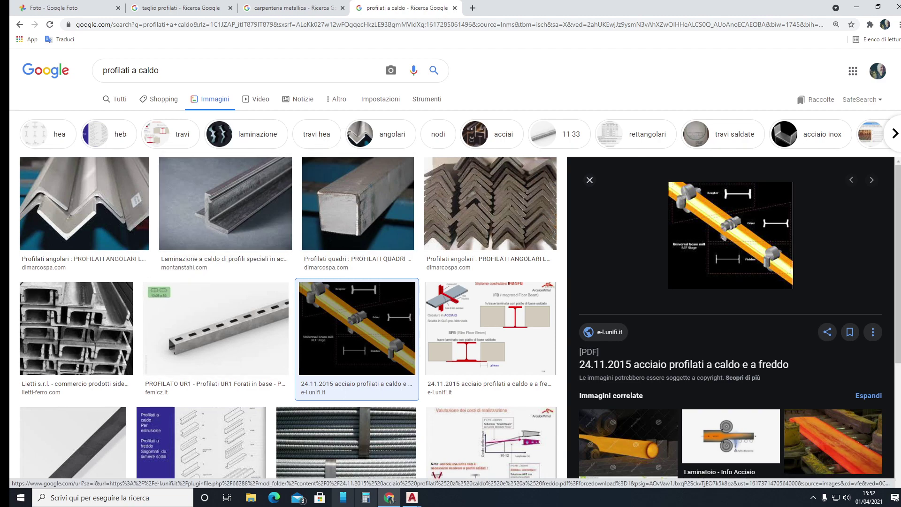
{"action": "mouse_move", "coordinate": [413, 498]}
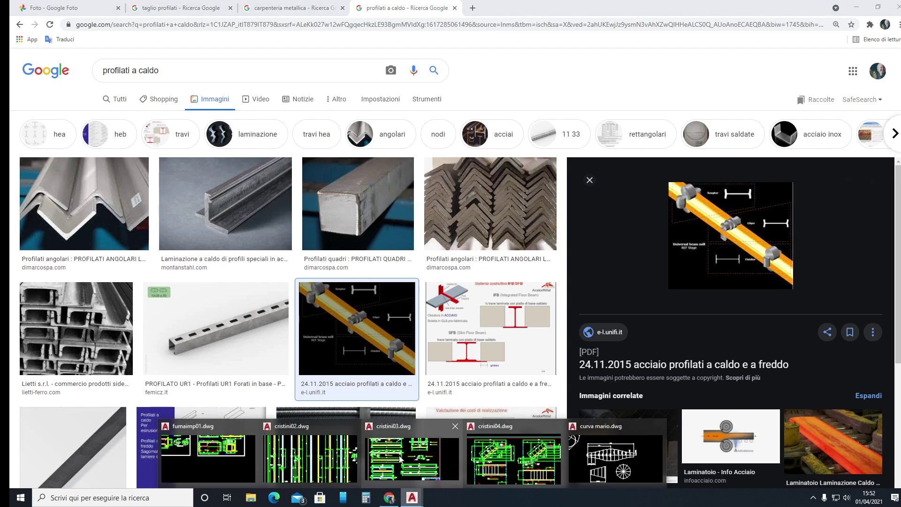
- Bring cristini02.dwg back to the front from its AutoCAD taskbar preview
{"action": "left_click", "coordinate": [322, 459]}
- Zoom and pan around the cristini02 column tops and bolted joints
{"action": "scroll", "coordinate": [525, 248], "scroll_direction": "up", "scroll_amount": 3}
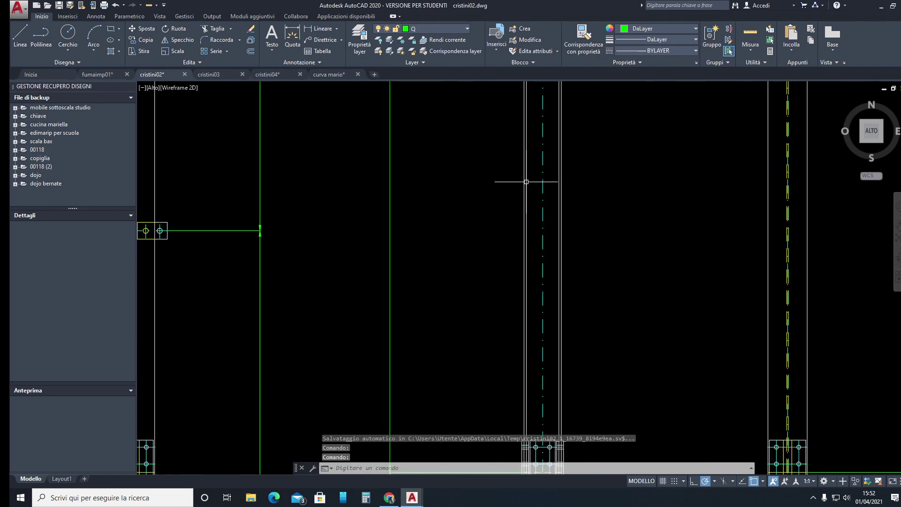
{"action": "scroll", "coordinate": [527, 182], "scroll_direction": "down", "scroll_amount": 3}
{"action": "scroll", "coordinate": [527, 182], "scroll_direction": "up", "scroll_amount": 3}
{"action": "middle_click_drag", "start_coordinate": [508, 353], "coordinate": [503, 311]}
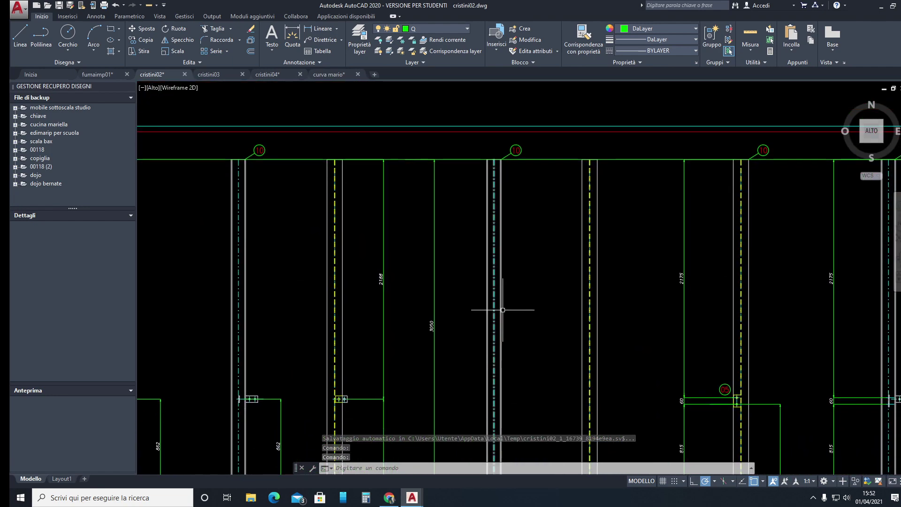
{"action": "scroll", "coordinate": [495, 214], "scroll_direction": "down", "scroll_amount": 5}
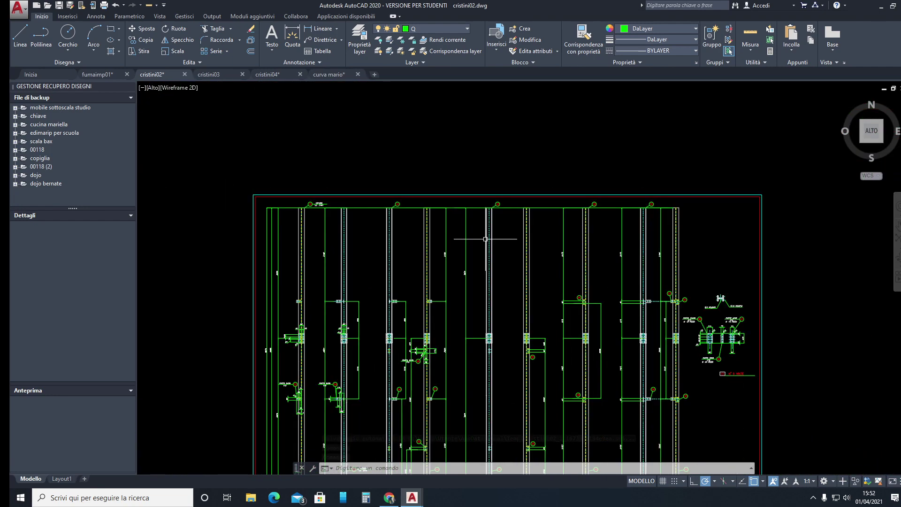
{"action": "scroll", "coordinate": [469, 226], "scroll_direction": "up", "scroll_amount": 1}
{"action": "scroll", "coordinate": [470, 239], "scroll_direction": "up", "scroll_amount": 5}
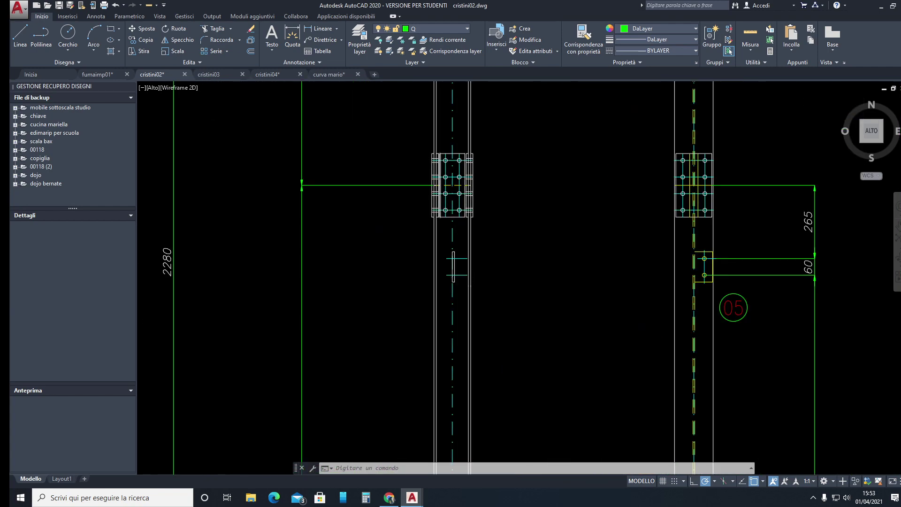
{"action": "scroll", "coordinate": [442, 197], "scroll_direction": "up", "scroll_amount": 4}
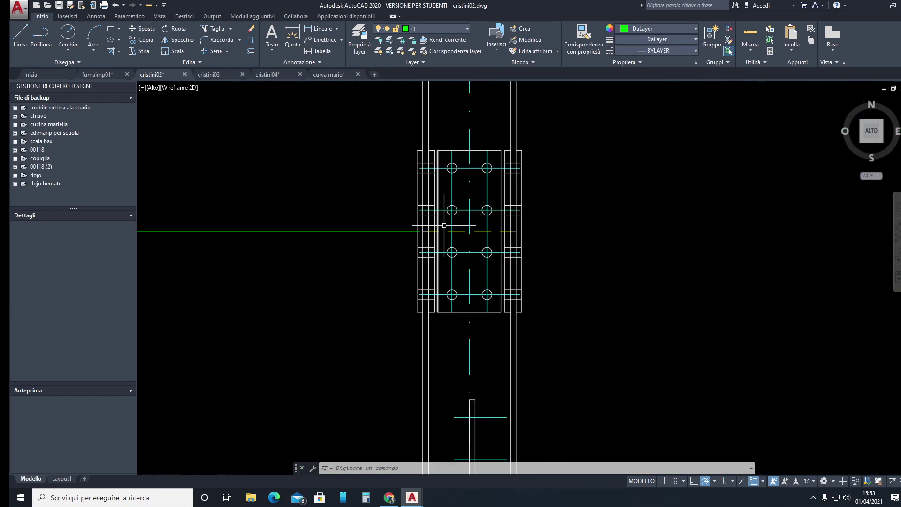
{"action": "middle_click_drag", "start_coordinate": [551, 212], "coordinate": [545, 251]}
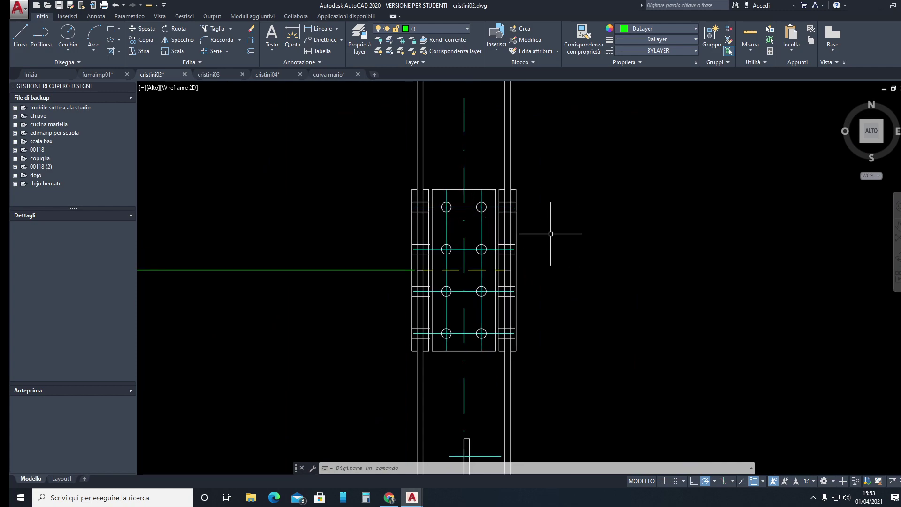
- Move down to a close-up of one column foot with its base plate
{"action": "scroll", "coordinate": [550, 260], "scroll_direction": "down", "scroll_amount": 2}
{"action": "scroll", "coordinate": [550, 260], "scroll_direction": "down", "scroll_amount": 3}
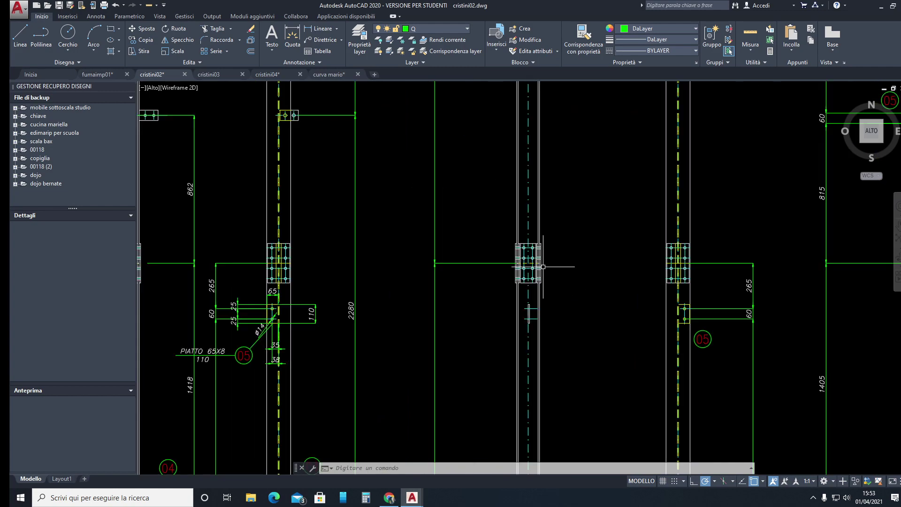
{"action": "scroll", "coordinate": [543, 261], "scroll_direction": "down", "scroll_amount": 3}
{"action": "middle_click_drag", "start_coordinate": [520, 322], "coordinate": [472, 257]}
{"action": "scroll", "coordinate": [411, 281], "scroll_direction": "up", "scroll_amount": 2}
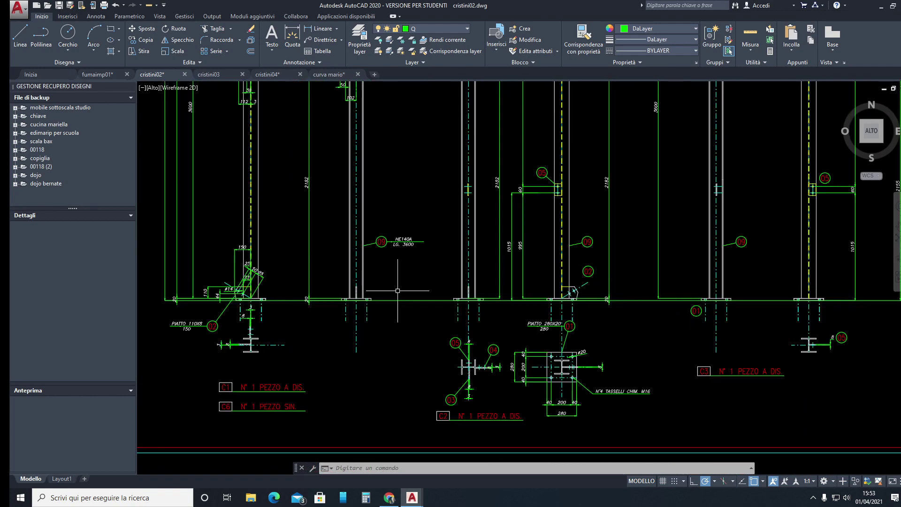
{"action": "scroll", "coordinate": [340, 298], "scroll_direction": "up", "scroll_amount": 3}
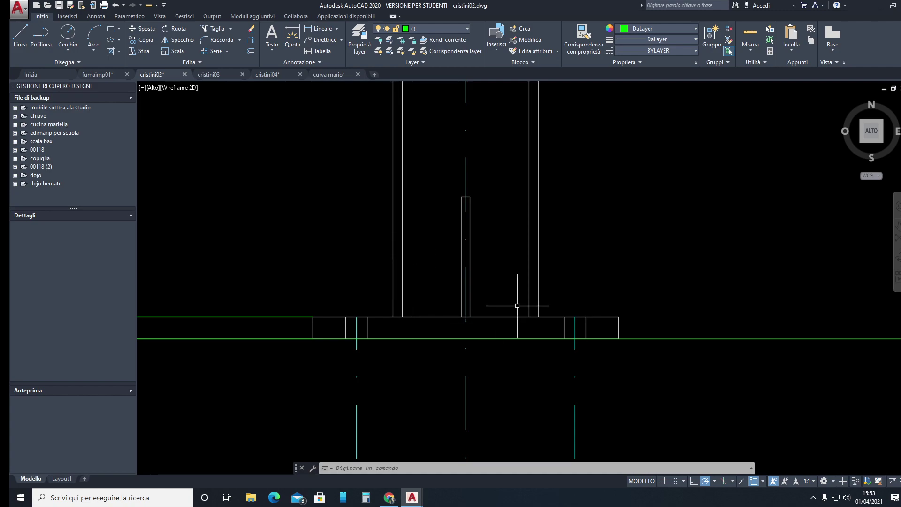
- Zoom into the HE140A column base and select, then clear, its short vertical line
{"action": "scroll", "coordinate": [518, 306], "scroll_direction": "down", "scroll_amount": 5}
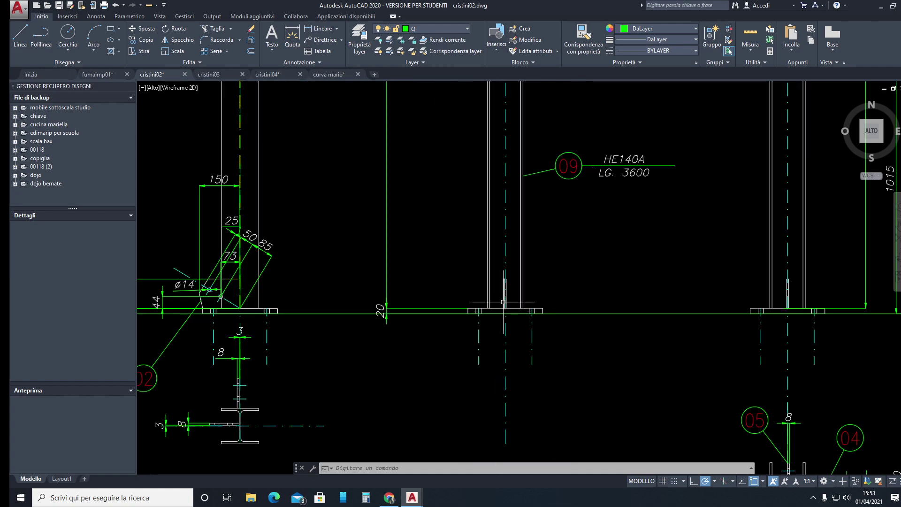
{"action": "scroll", "coordinate": [483, 299], "scroll_direction": "up", "scroll_amount": 4}
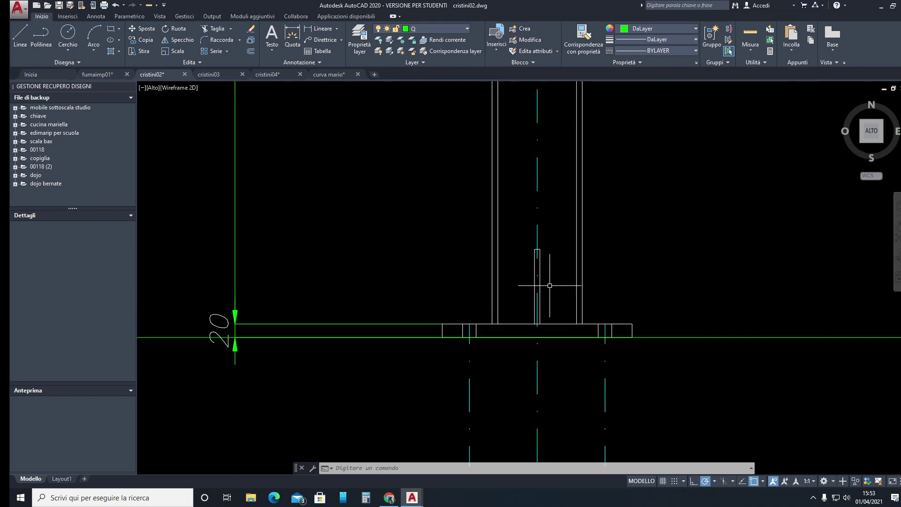
{"action": "left_click", "coordinate": [540, 279]}
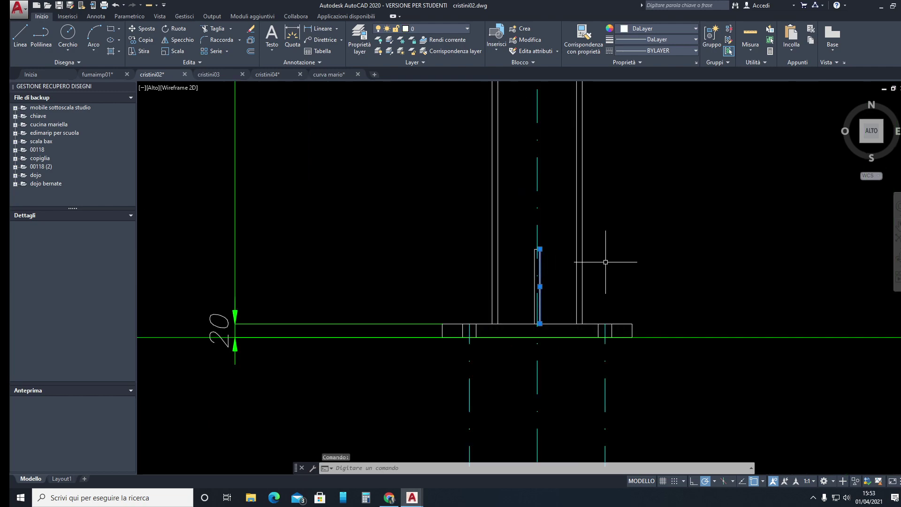
{"action": "key", "text": "Escape"}
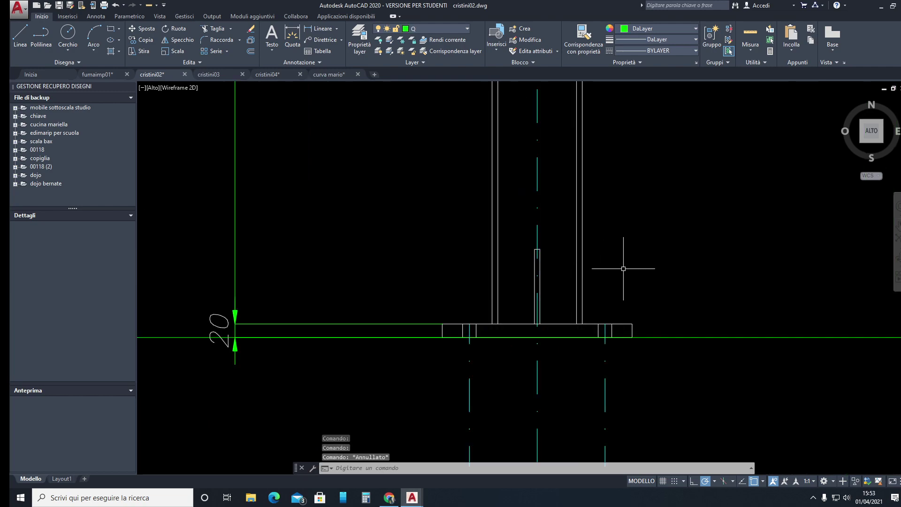
- Pan past the 05 bracket dimensions and zoom out to the whole sheet
{"action": "scroll", "coordinate": [623, 270], "scroll_direction": "up", "scroll_amount": 2}
{"action": "scroll", "coordinate": [491, 343], "scroll_direction": "down", "scroll_amount": 4}
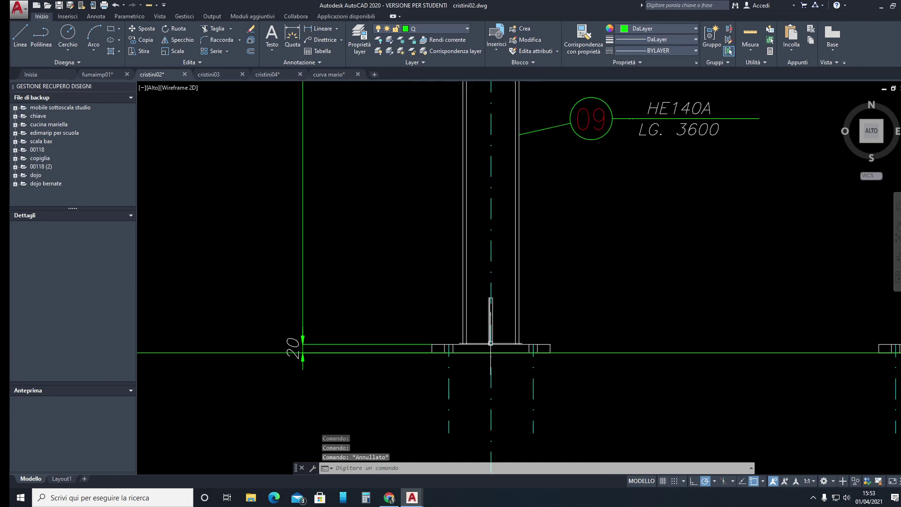
{"action": "scroll", "coordinate": [543, 338], "scroll_direction": "up", "scroll_amount": 4}
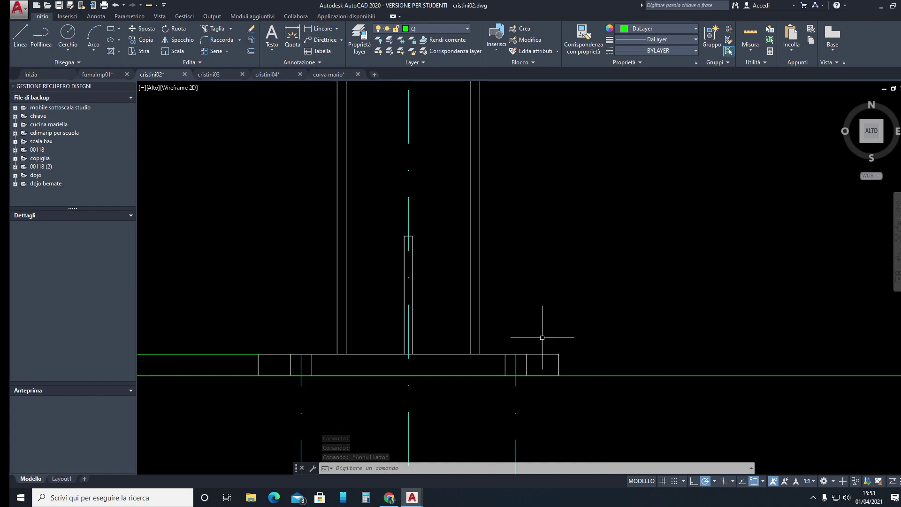
{"action": "scroll", "coordinate": [542, 338], "scroll_direction": "down", "scroll_amount": 5}
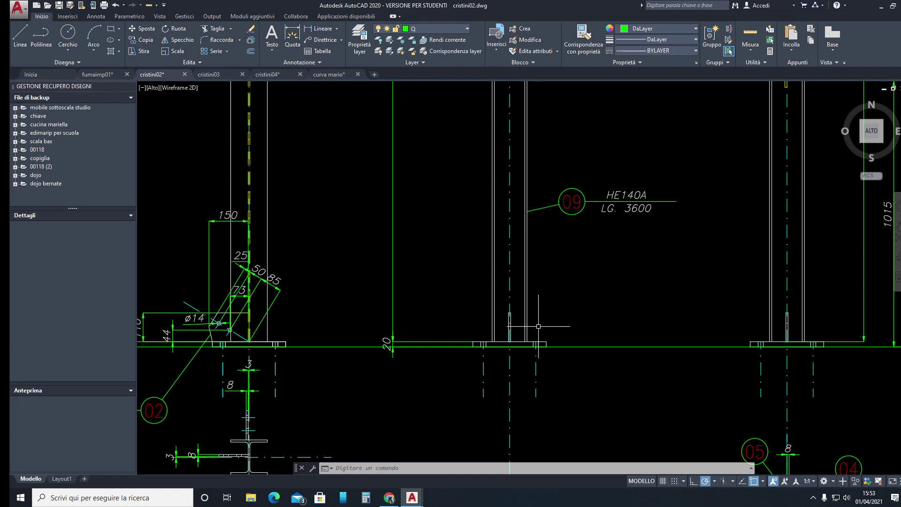
{"action": "scroll", "coordinate": [539, 325], "scroll_direction": "down", "scroll_amount": 5}
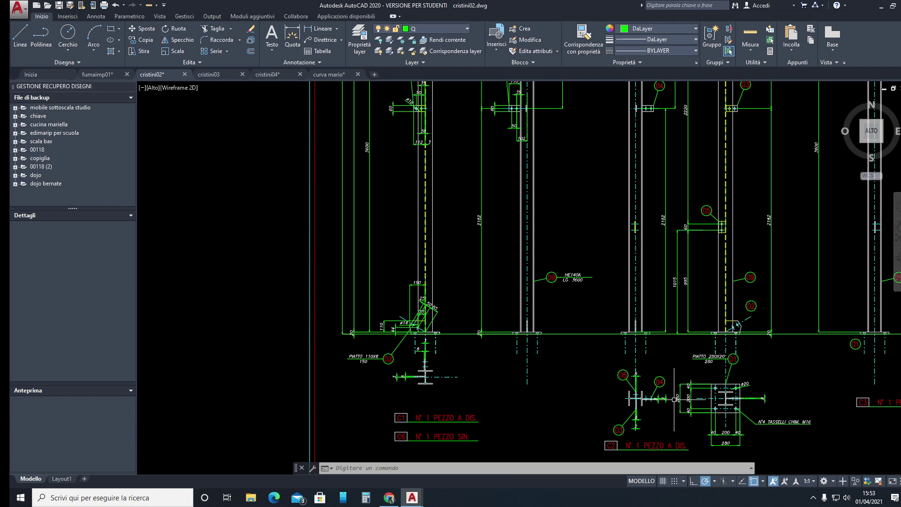
{"action": "middle_click_drag", "start_coordinate": [676, 402], "coordinate": [392, 356]}
{"action": "scroll", "coordinate": [657, 271], "scroll_direction": "up", "scroll_amount": 2}
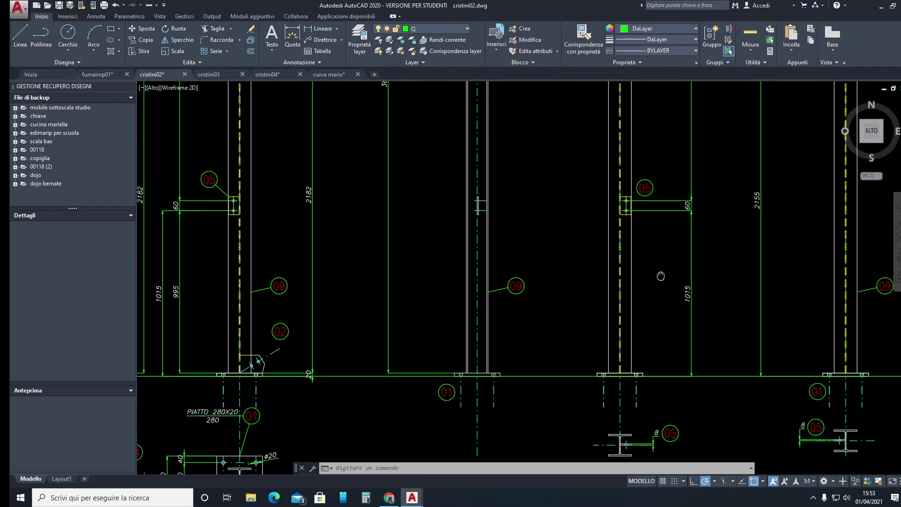
{"action": "scroll", "coordinate": [517, 376], "scroll_direction": "up", "scroll_amount": 2}
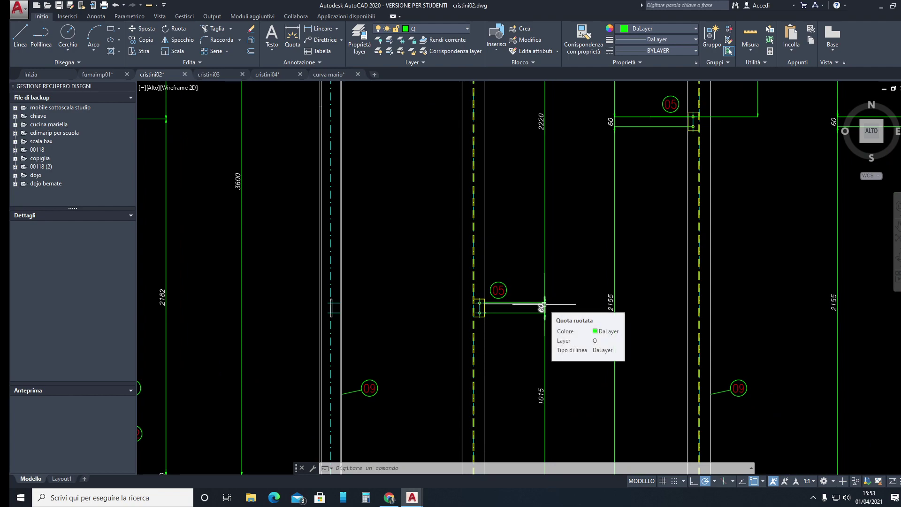
{"action": "scroll", "coordinate": [545, 300], "scroll_direction": "up", "scroll_amount": 2}
{"action": "scroll", "coordinate": [545, 300], "scroll_direction": "down", "scroll_amount": 5}
- Zoom in on plate details 06 and 07 (PIATTO 130X8, 90X8) with their M12 bolt notes
{"action": "scroll", "coordinate": [545, 300], "scroll_direction": "down", "scroll_amount": 5}
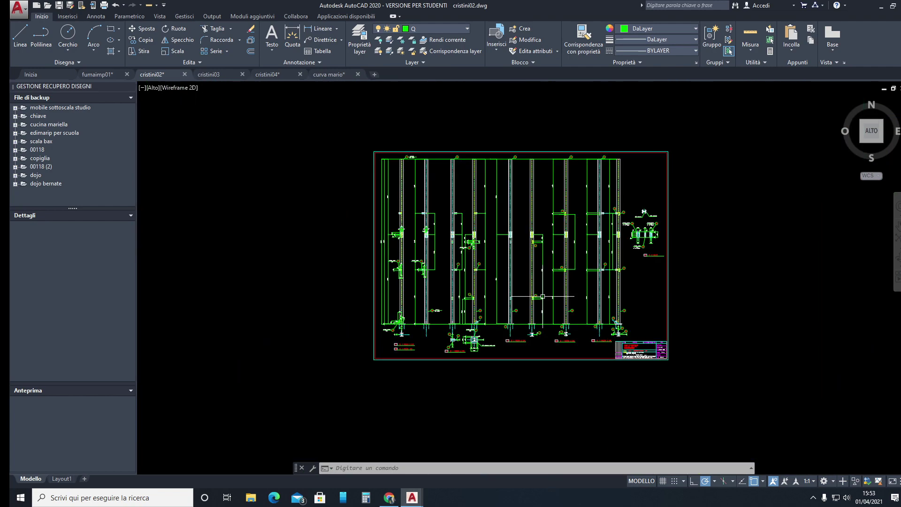
{"action": "scroll", "coordinate": [640, 193], "scroll_direction": "up", "scroll_amount": 3}
{"action": "scroll", "coordinate": [627, 235], "scroll_direction": "up", "scroll_amount": 2}
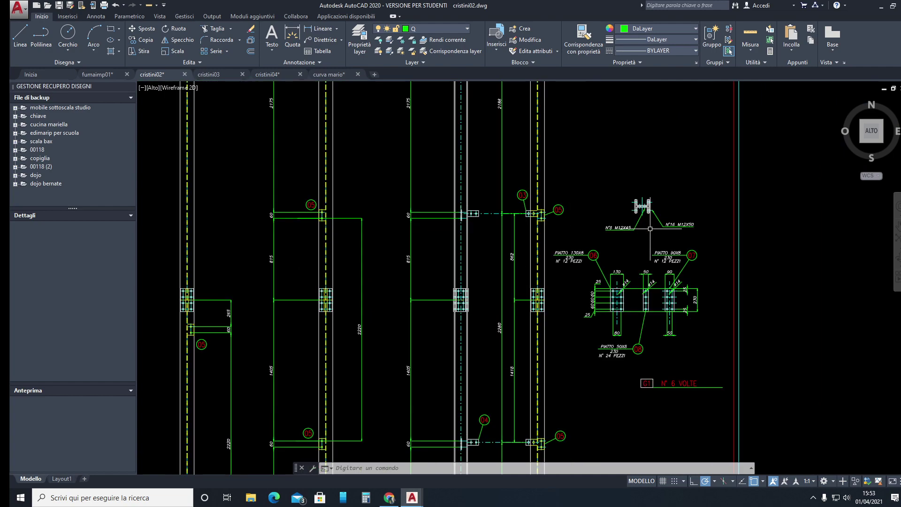
{"action": "scroll", "coordinate": [615, 281], "scroll_direction": "up", "scroll_amount": 2}
{"action": "scroll", "coordinate": [614, 315], "scroll_direction": "up", "scroll_amount": 5}
{"action": "scroll", "coordinate": [614, 316], "scroll_direction": "down", "scroll_amount": 3}
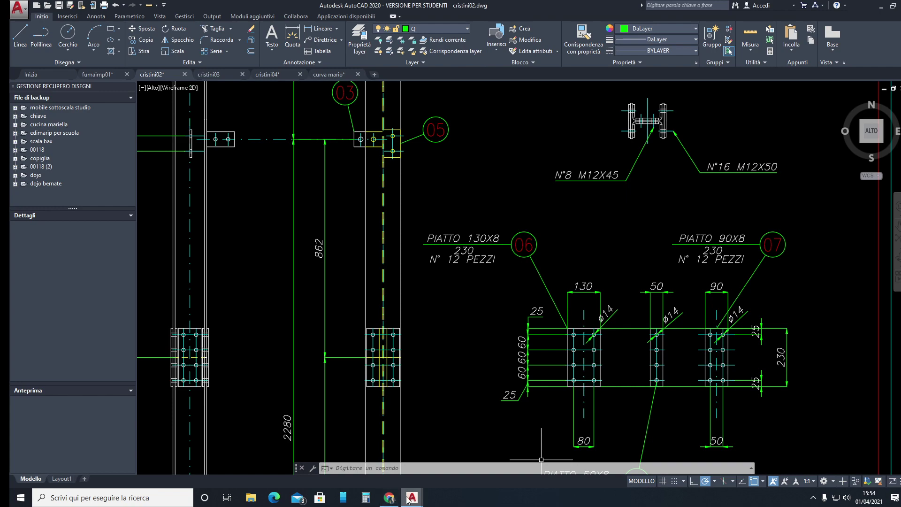
{"action": "mouse_move", "coordinate": [412, 498]}
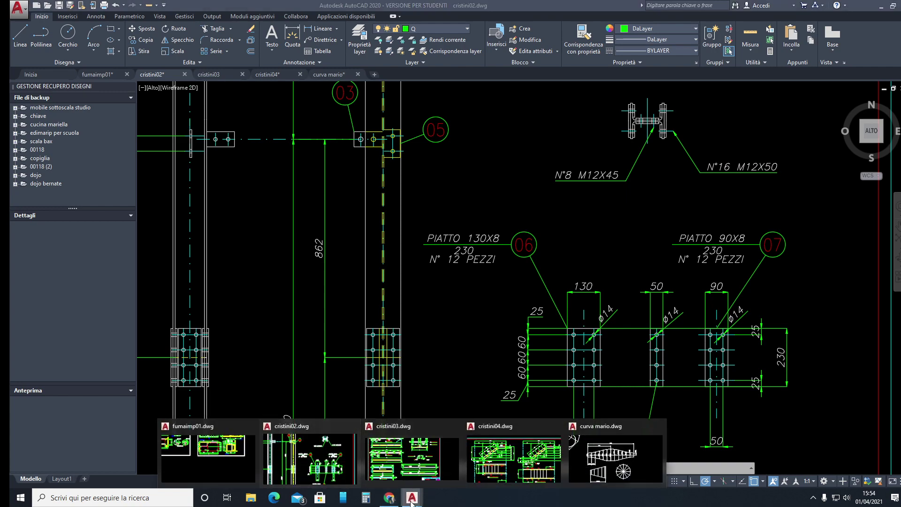
- Return to the 'taglio profilati' image results and open the 'Taglio Laser Travi' image
{"action": "left_click", "coordinate": [390, 498]}
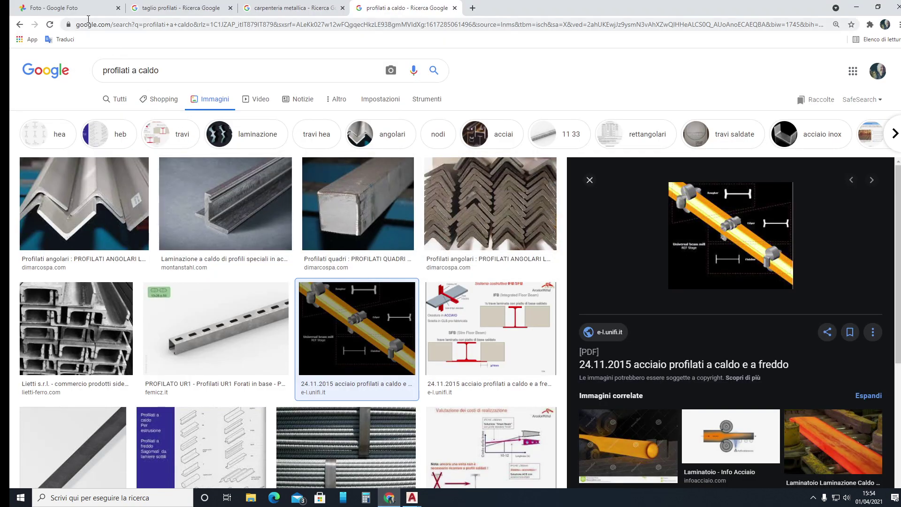
{"action": "left_click", "coordinate": [168, 9]}
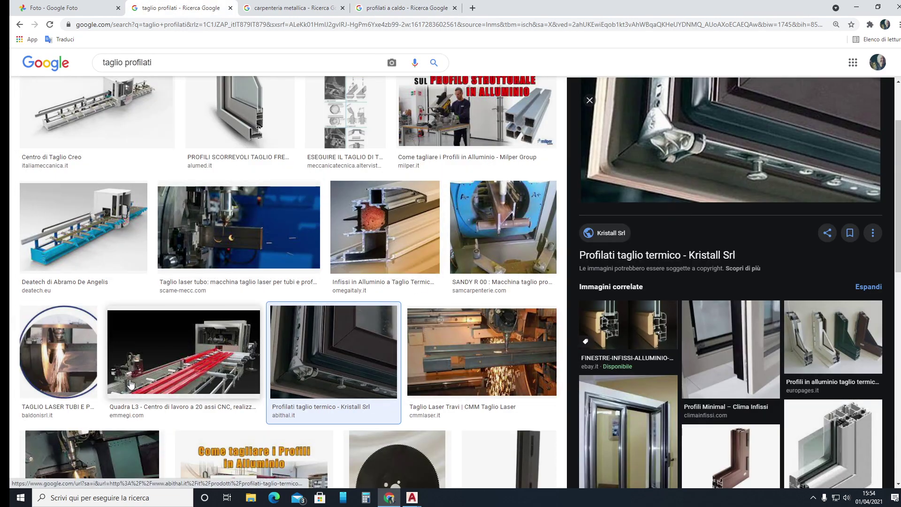
{"action": "scroll", "coordinate": [130, 385], "scroll_direction": "down", "scroll_amount": 2}
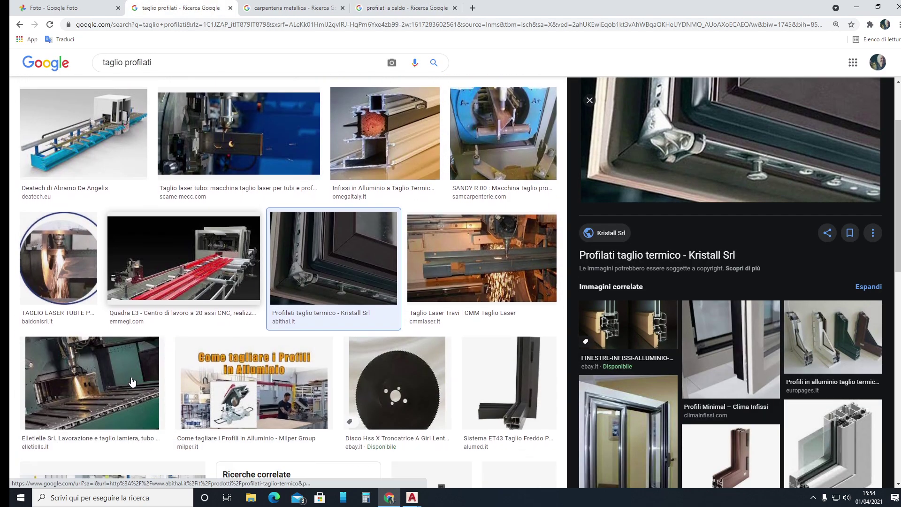
{"action": "left_click", "coordinate": [506, 268]}
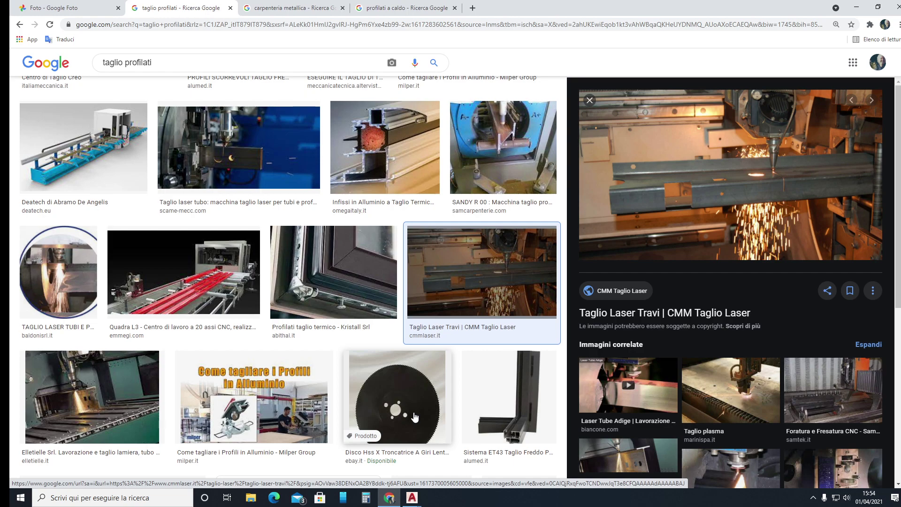
- Scroll further down past the saw blade and profile-cutting machine results
{"action": "scroll", "coordinate": [415, 417], "scroll_direction": "down", "scroll_amount": 2}
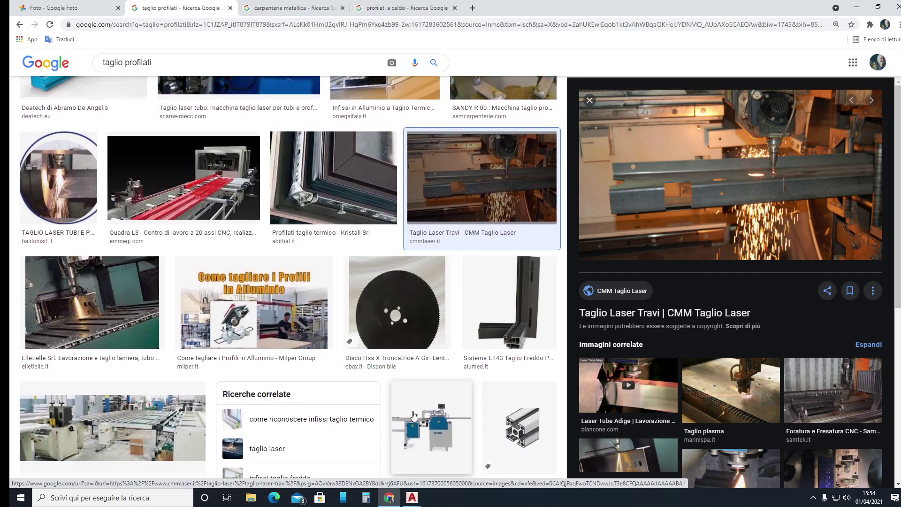
{"action": "scroll", "coordinate": [413, 415], "scroll_direction": "down", "scroll_amount": 3}
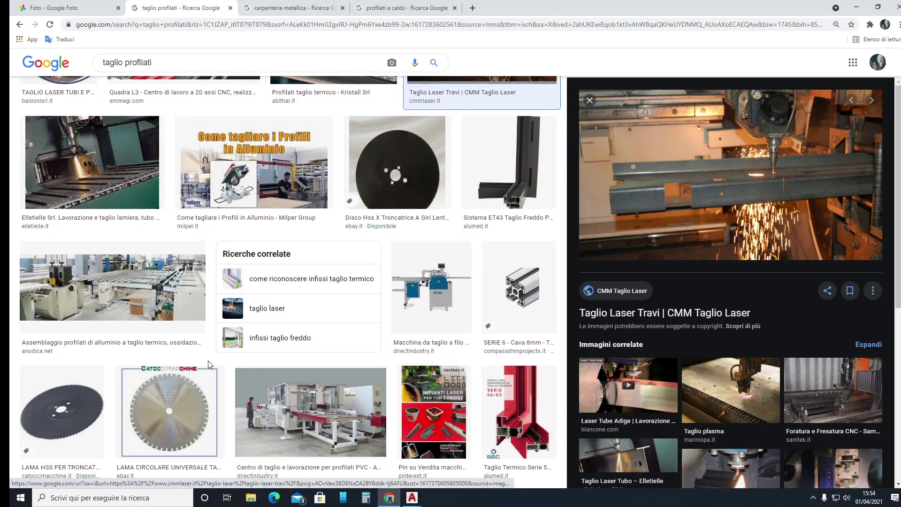
{"action": "scroll", "coordinate": [207, 361], "scroll_direction": "down", "scroll_amount": 4}
{"action": "scroll", "coordinate": [207, 361], "scroll_direction": "down", "scroll_amount": 1}
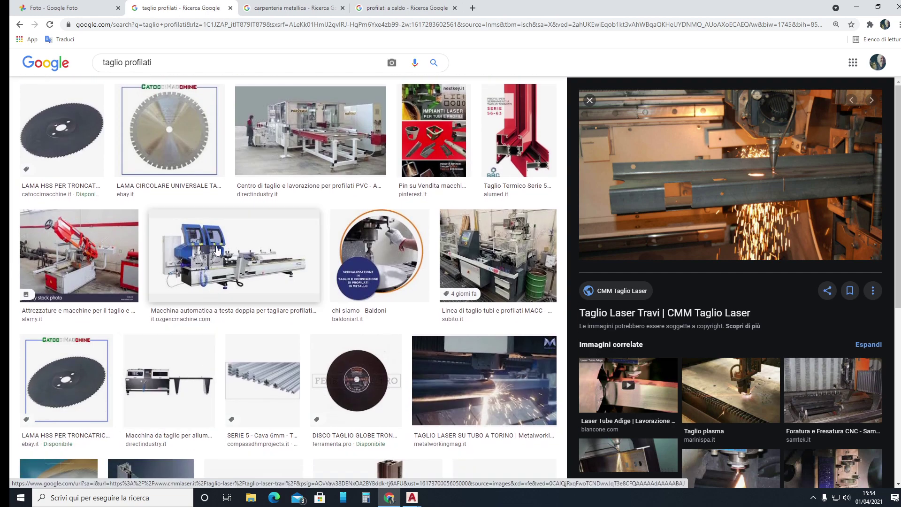
- Preview the red alamy band-saw image and scroll down the results
{"action": "left_click", "coordinate": [85, 271]}
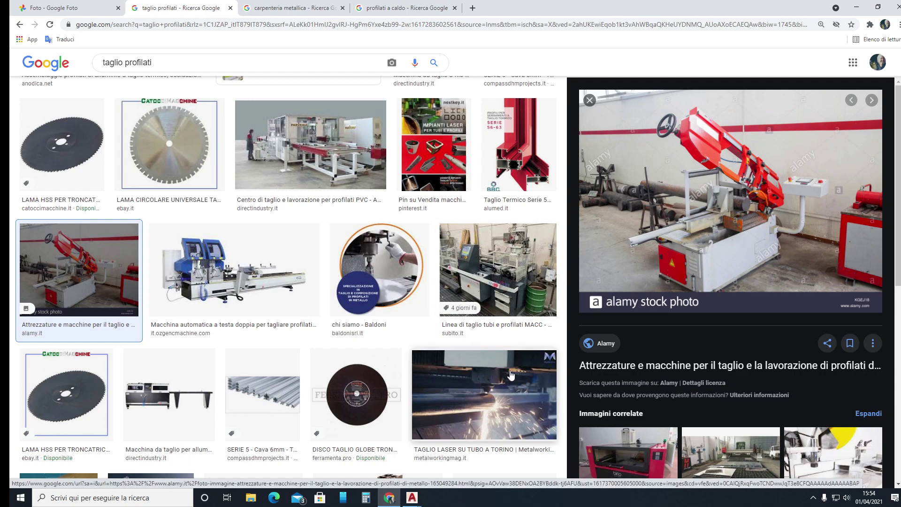
{"action": "scroll", "coordinate": [400, 364], "scroll_direction": "down", "scroll_amount": 2}
{"action": "scroll", "coordinate": [400, 364], "scroll_direction": "down", "scroll_amount": 2}
{"action": "scroll", "coordinate": [400, 361], "scroll_direction": "down", "scroll_amount": 1}
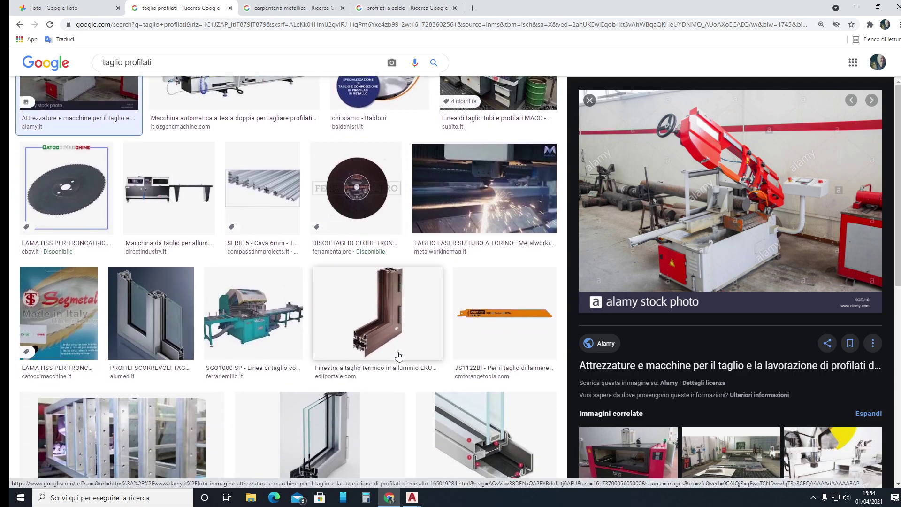
{"action": "scroll", "coordinate": [398, 357], "scroll_direction": "down", "scroll_amount": 1}
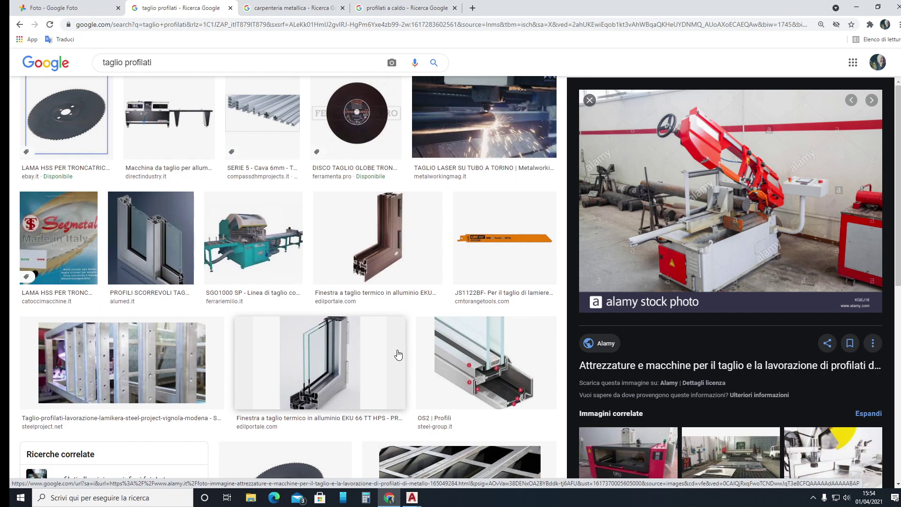
{"action": "scroll", "coordinate": [408, 336], "scroll_direction": "down", "scroll_amount": 3}
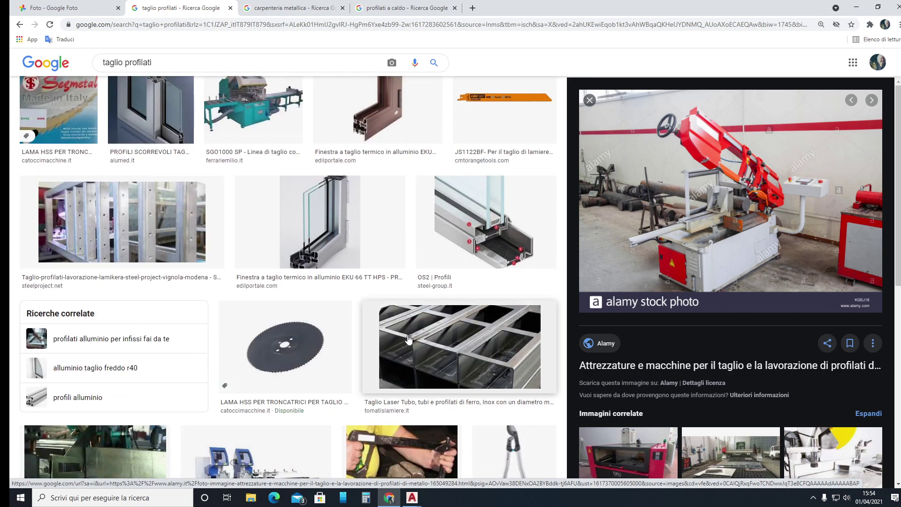
{"action": "scroll", "coordinate": [408, 338], "scroll_direction": "down", "scroll_amount": 3}
{"action": "scroll", "coordinate": [408, 338], "scroll_direction": "down", "scroll_amount": 1}
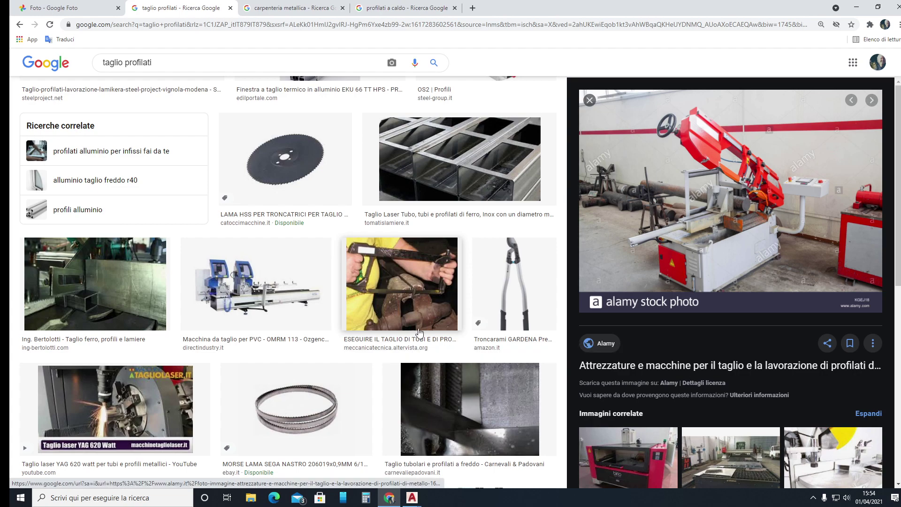
- Keep scrolling down through more profile-cutting image results
{"action": "scroll", "coordinate": [413, 334], "scroll_direction": "down", "scroll_amount": 3}
{"action": "scroll", "coordinate": [416, 332], "scroll_direction": "down", "scroll_amount": 2}
{"action": "scroll", "coordinate": [416, 332], "scroll_direction": "down", "scroll_amount": 2}
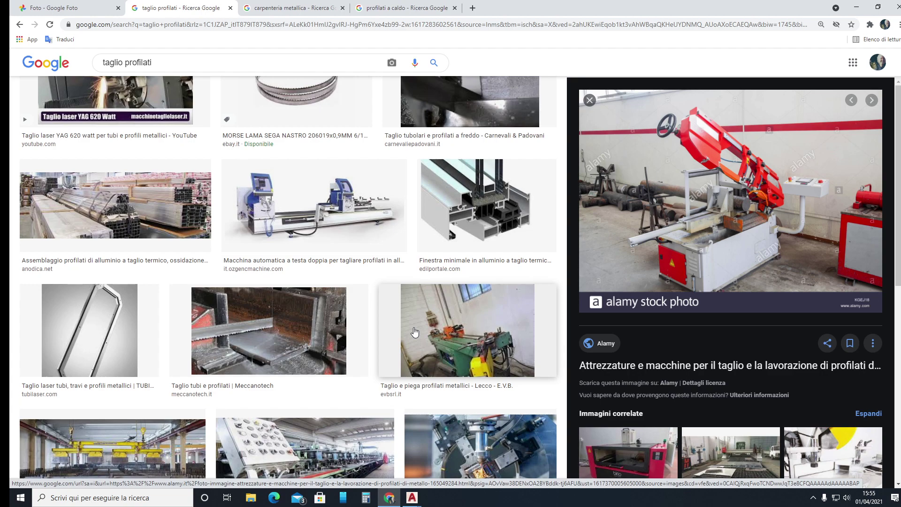
{"action": "scroll", "coordinate": [414, 332], "scroll_direction": "down", "scroll_amount": 2}
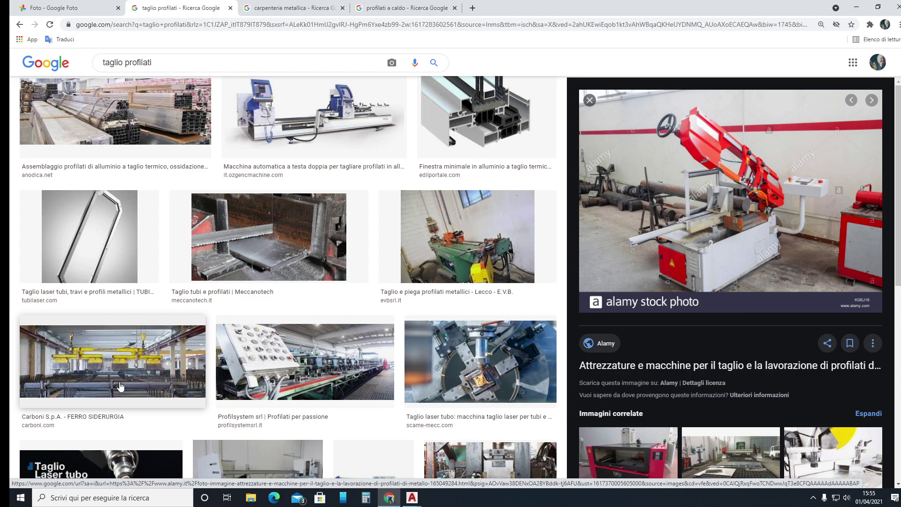
{"action": "scroll", "coordinate": [120, 386], "scroll_direction": "down", "scroll_amount": 2}
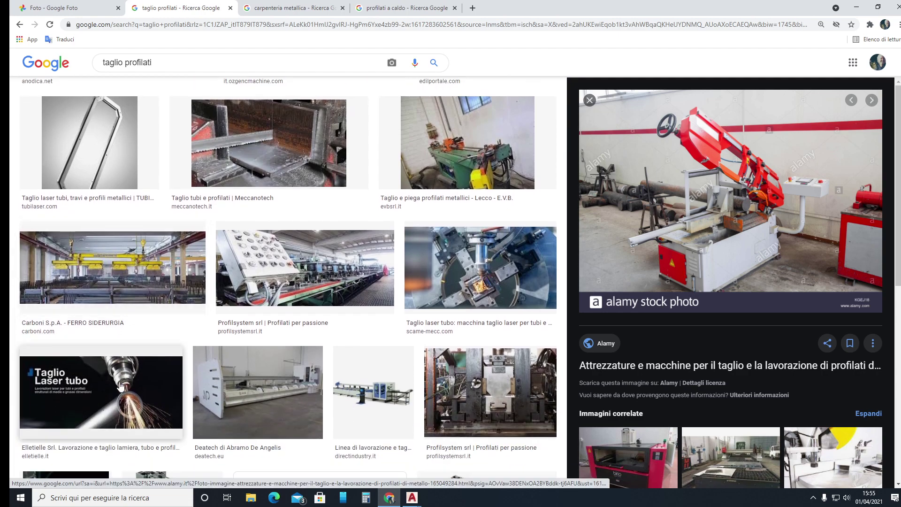
{"action": "scroll", "coordinate": [121, 386], "scroll_direction": "down", "scroll_amount": 3}
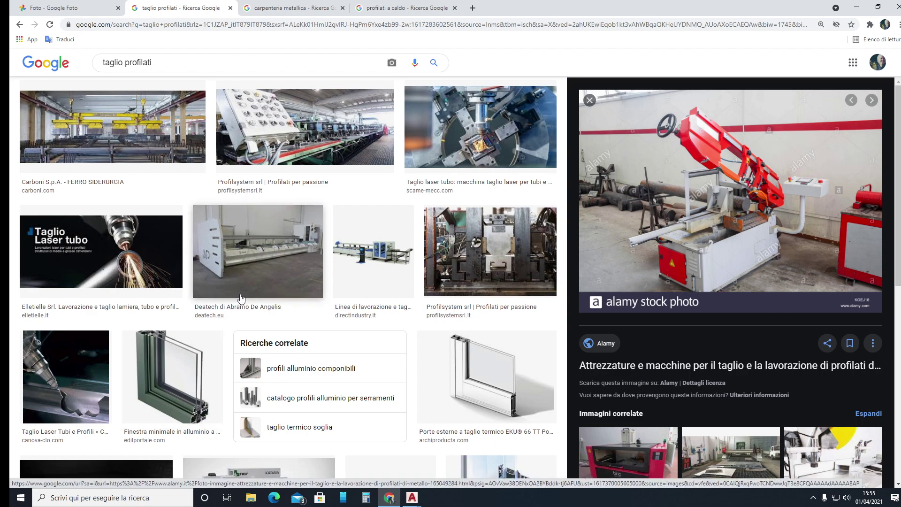
{"action": "scroll", "coordinate": [237, 299], "scroll_direction": "down", "scroll_amount": 5}
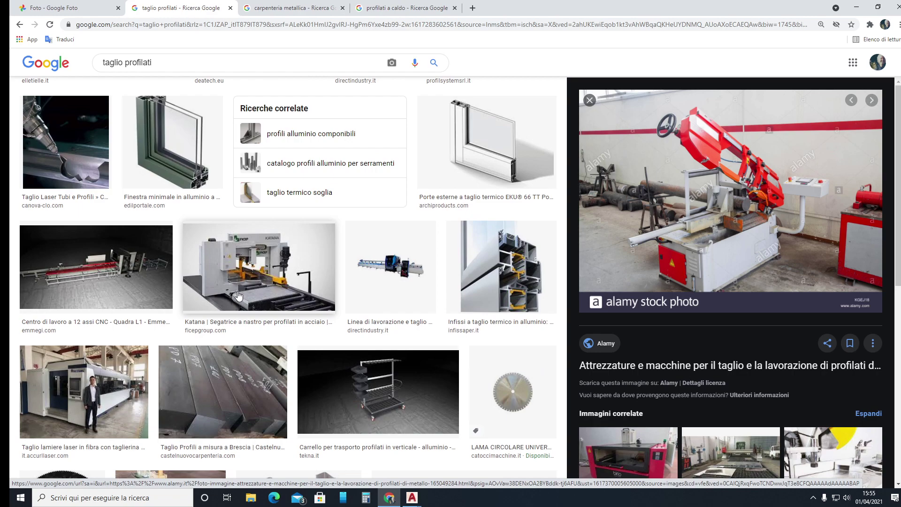
{"action": "scroll", "coordinate": [238, 295], "scroll_direction": "down", "scroll_amount": 2}
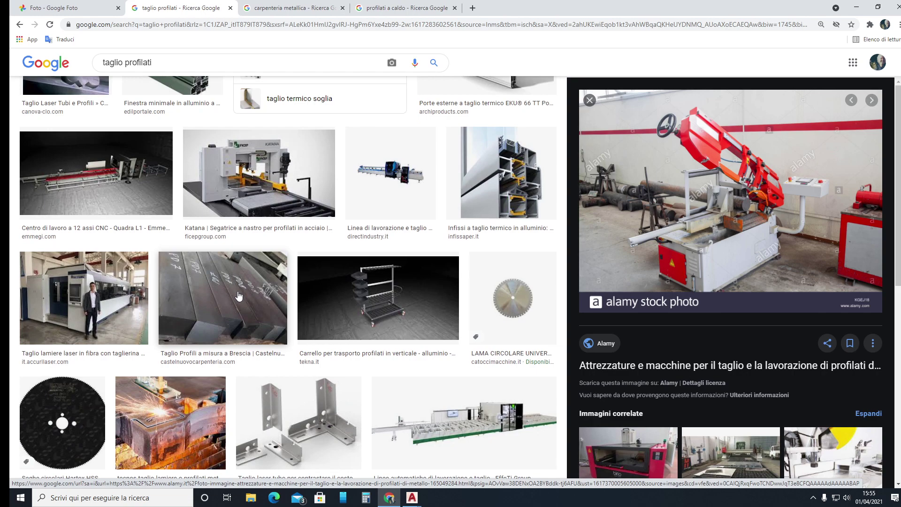
{"action": "scroll", "coordinate": [238, 296], "scroll_direction": "down", "scroll_amount": 1}
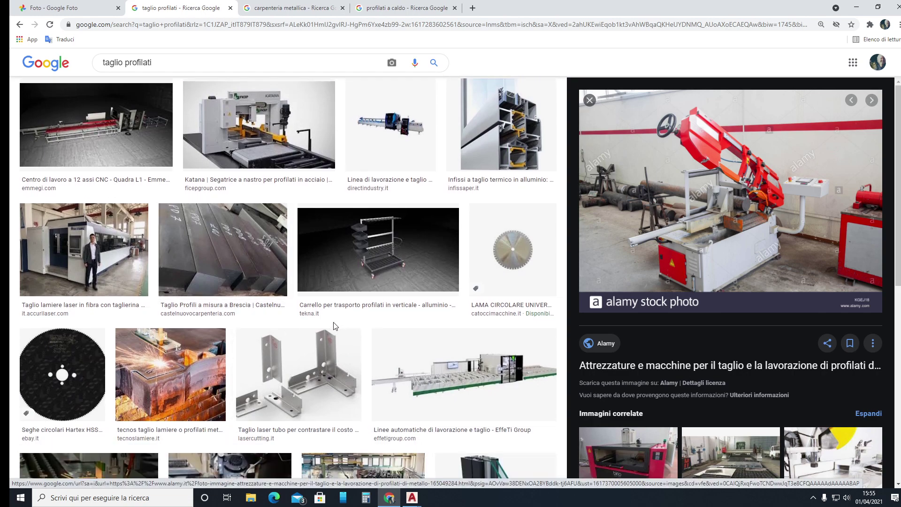
{"action": "scroll", "coordinate": [335, 326], "scroll_direction": "down", "scroll_amount": 2}
{"action": "scroll", "coordinate": [328, 324], "scroll_direction": "down", "scroll_amount": 3}
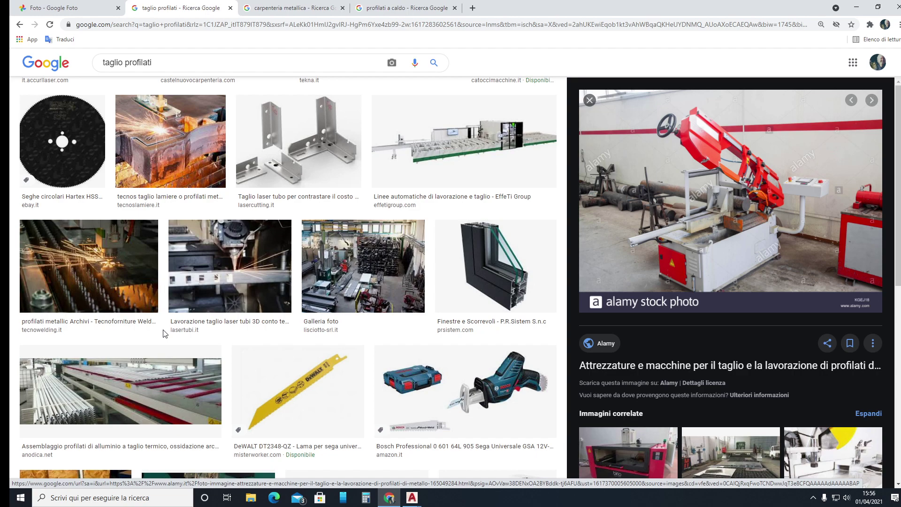
- Scroll down to the related searches and the Schlüter-Systems video, keeping the band-saw preview open
{"action": "scroll", "coordinate": [164, 334], "scroll_direction": "down", "scroll_amount": 1}
{"action": "scroll", "coordinate": [329, 263], "scroll_direction": "down", "scroll_amount": 4}
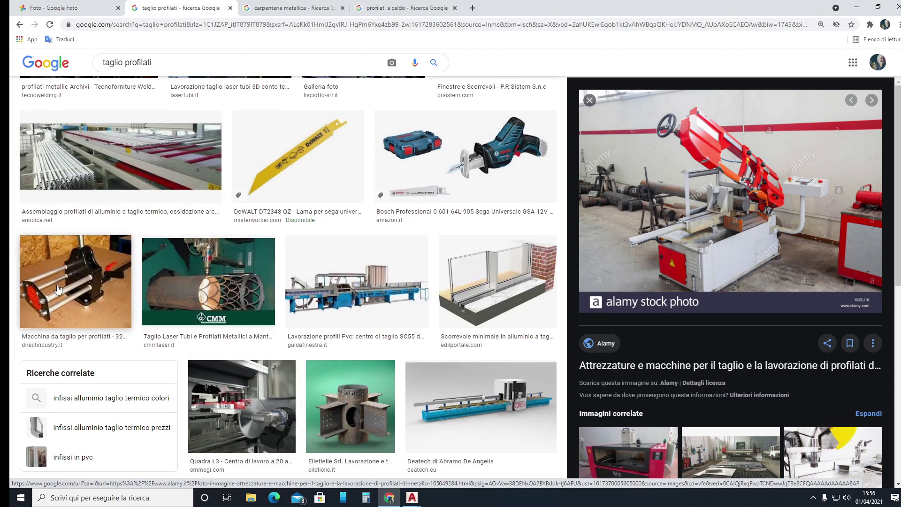
{"action": "scroll", "coordinate": [357, 282], "scroll_direction": "down", "scroll_amount": 3}
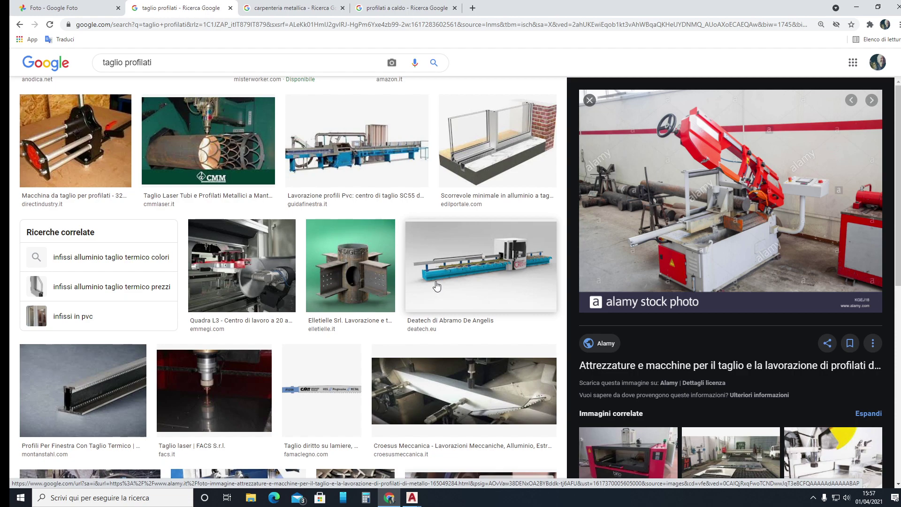
{"action": "scroll", "coordinate": [446, 298], "scroll_direction": "down", "scroll_amount": 2}
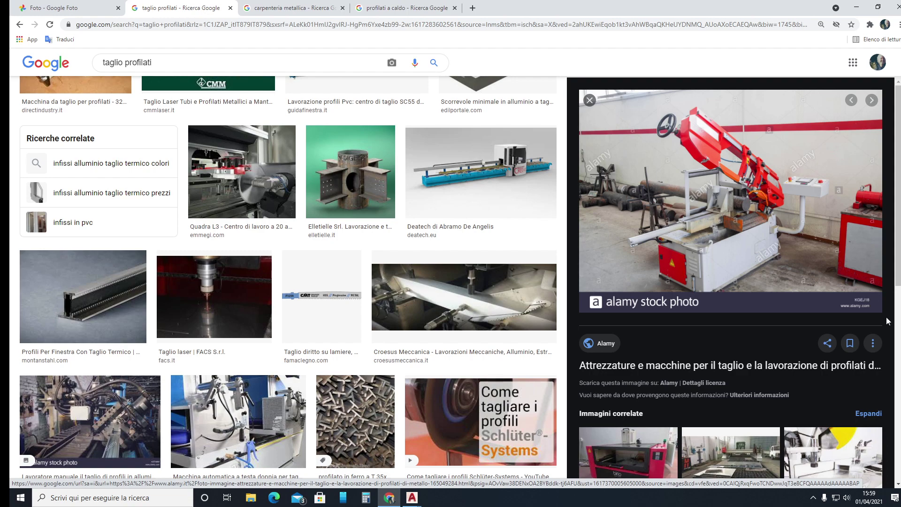
- Search Google for 'taglierine per lamiera' in a new Chrome tab
{"action": "left_click", "coordinate": [473, 8]}
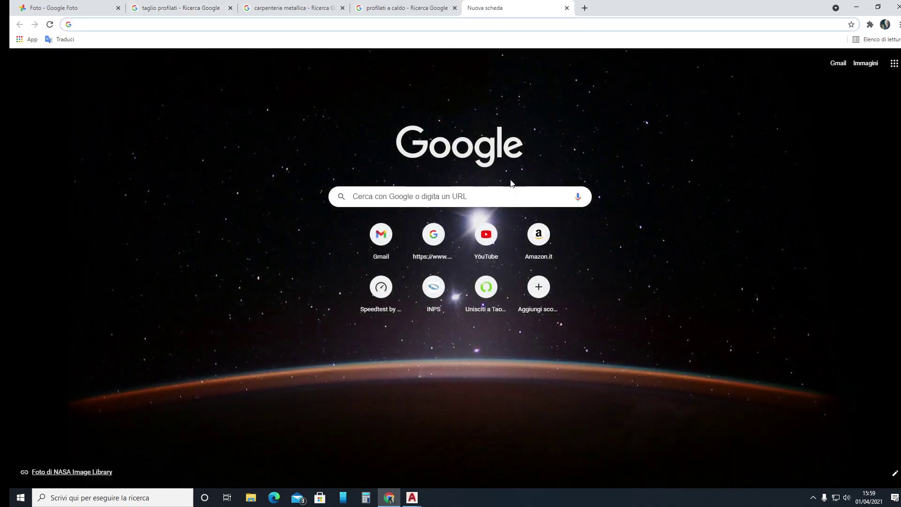
{"action": "left_click", "coordinate": [403, 198]}
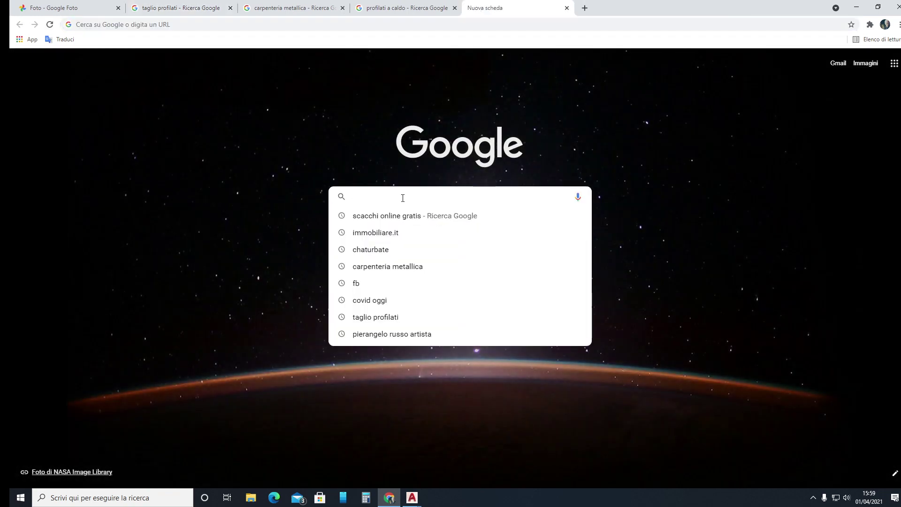
{"action": "type", "text": "taglie"}
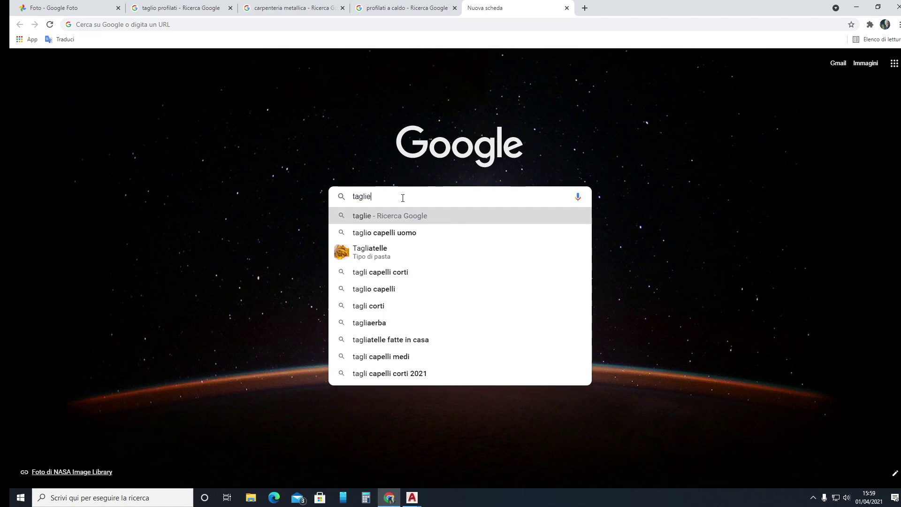
{"action": "type", "text": "rin"}
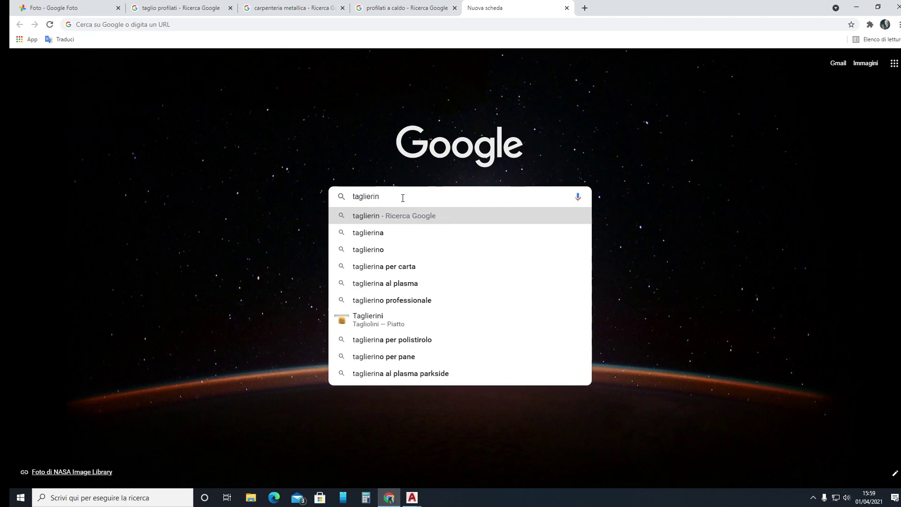
{"action": "type", "text": "e per "}
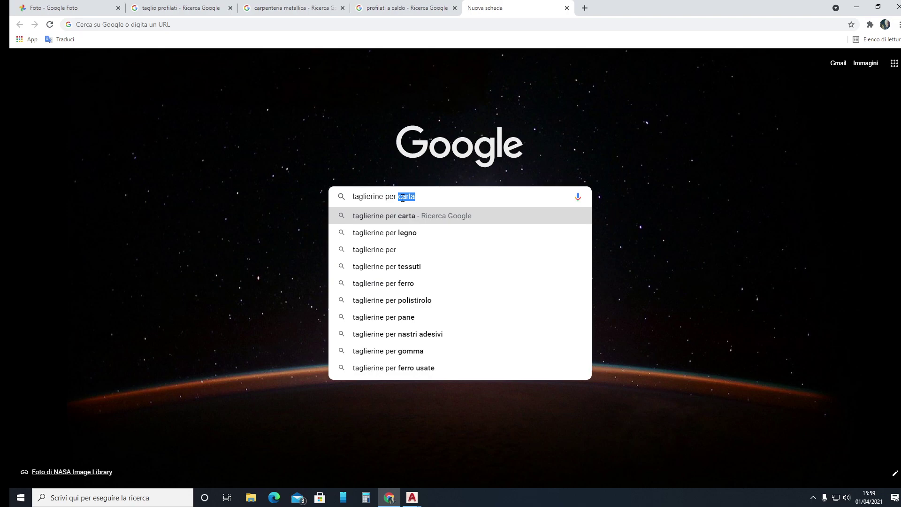
{"action": "type", "text": "lamiera"}
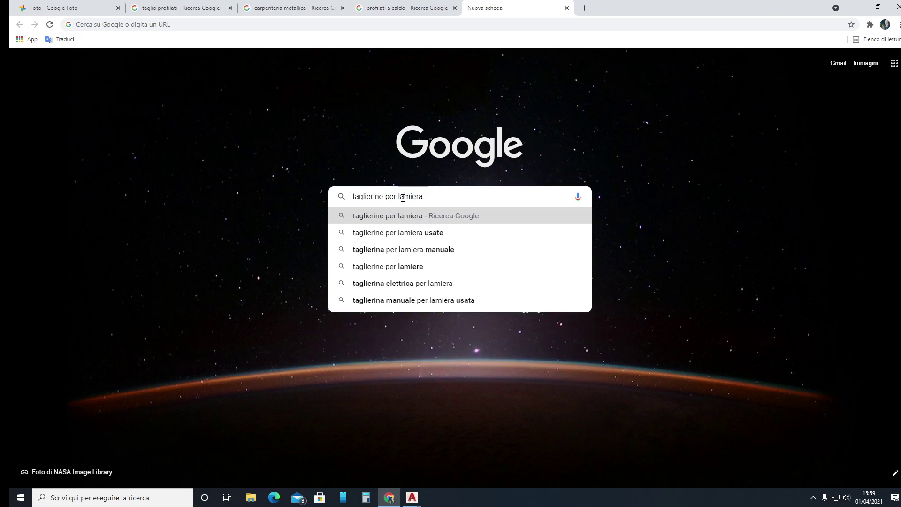
{"action": "key", "text": "Return"}
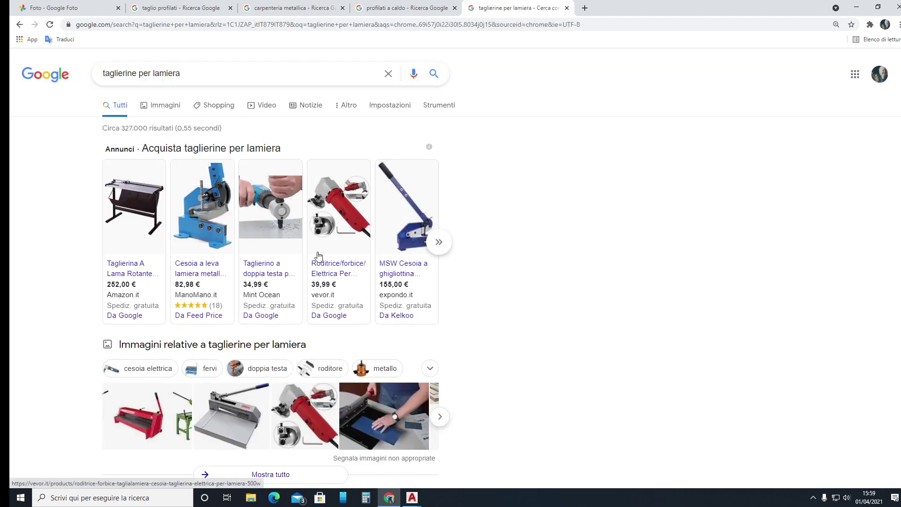
- Switch the 'taglierine per lamiera' results to the Immagini image view
{"action": "scroll", "coordinate": [319, 258], "scroll_direction": "down", "scroll_amount": 3}
{"action": "scroll", "coordinate": [336, 287], "scroll_direction": "down", "scroll_amount": 3}
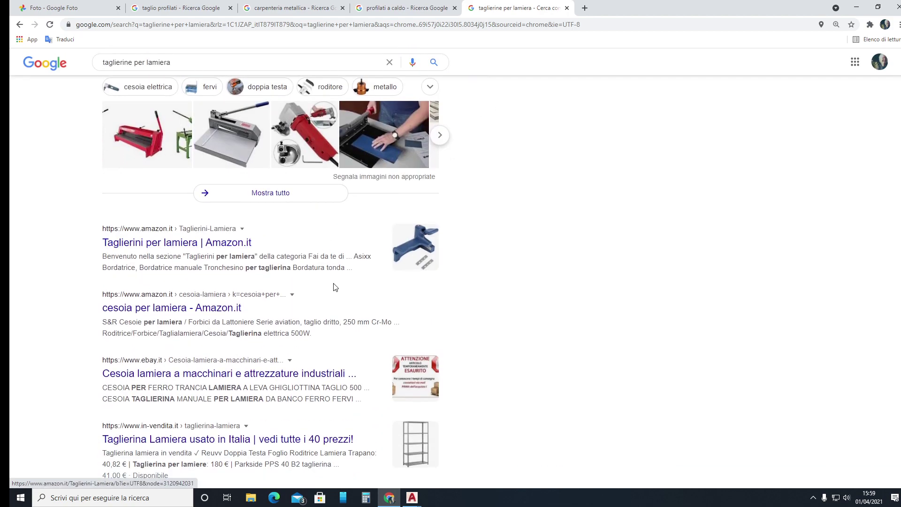
{"action": "scroll", "coordinate": [335, 287], "scroll_direction": "up", "scroll_amount": 6}
{"action": "left_click", "coordinate": [164, 107]}
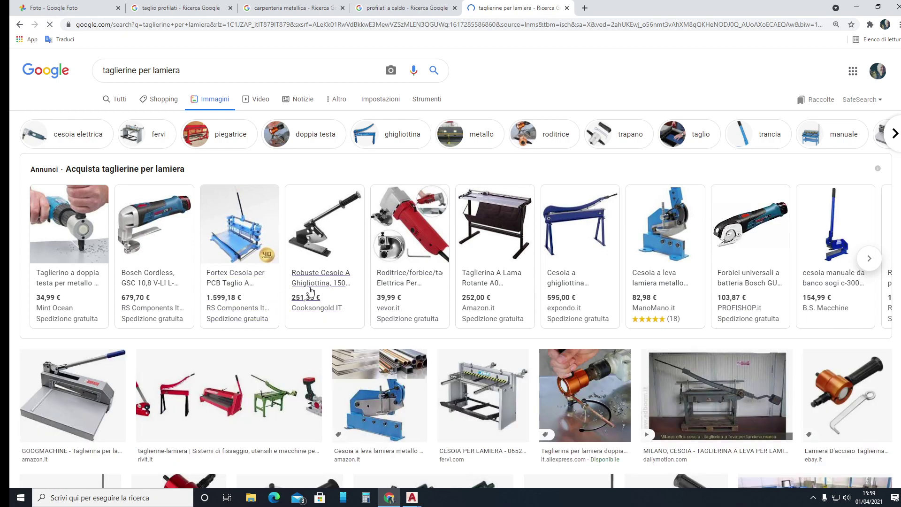
- Open the preview of the 'Una speciale cesoia per lamiere' YouTube video
{"action": "scroll", "coordinate": [395, 306], "scroll_direction": "down", "scroll_amount": 3}
{"action": "scroll", "coordinate": [396, 307], "scroll_direction": "down", "scroll_amount": 3}
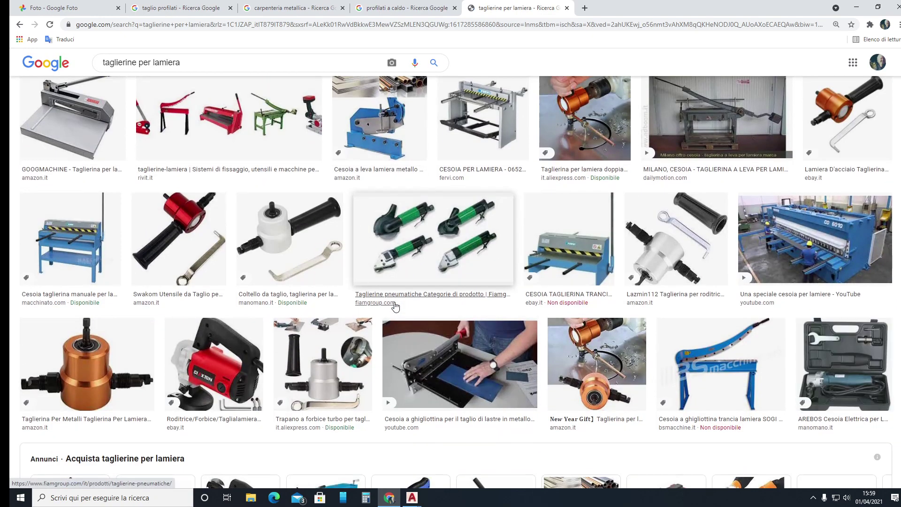
{"action": "left_click", "coordinate": [81, 130]}
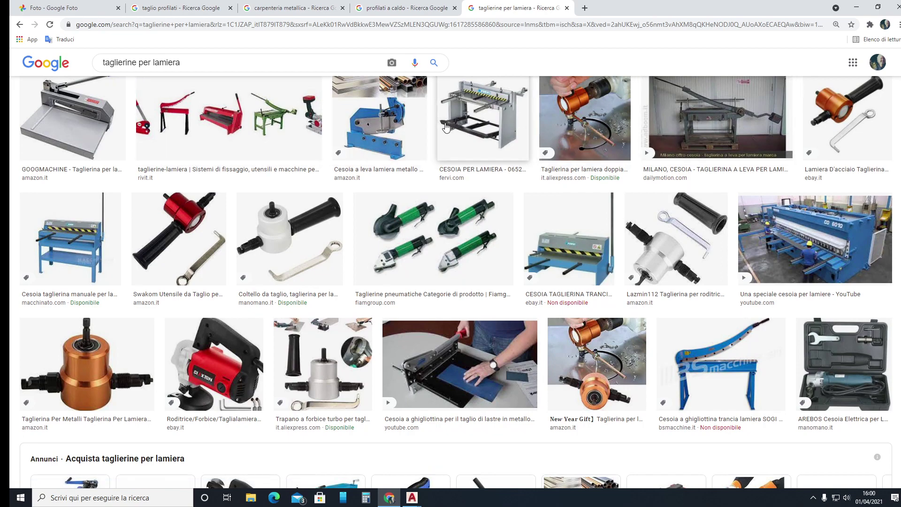
{"action": "left_click", "coordinate": [834, 234]}
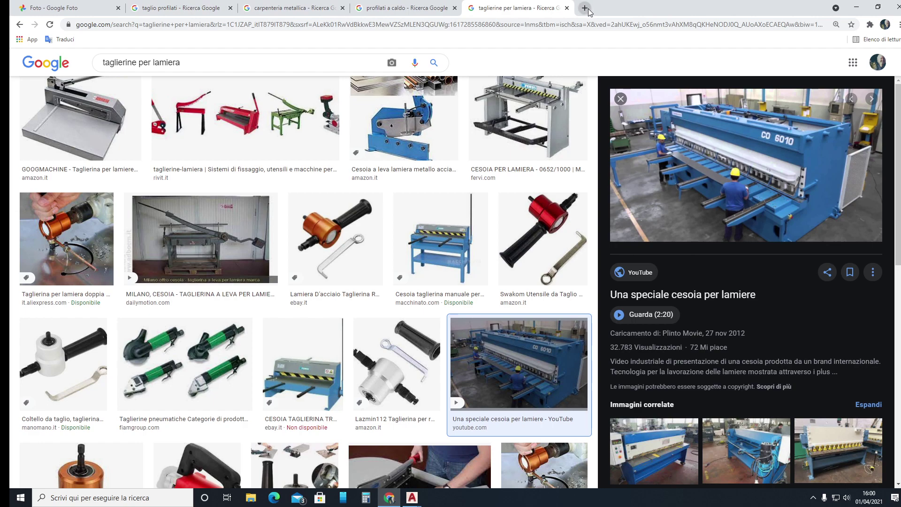
- Replace the search query with 'piegatrice di lkamiera' and run it
{"action": "left_click_drag", "start_coordinate": [193, 62], "coordinate": [91, 63]}
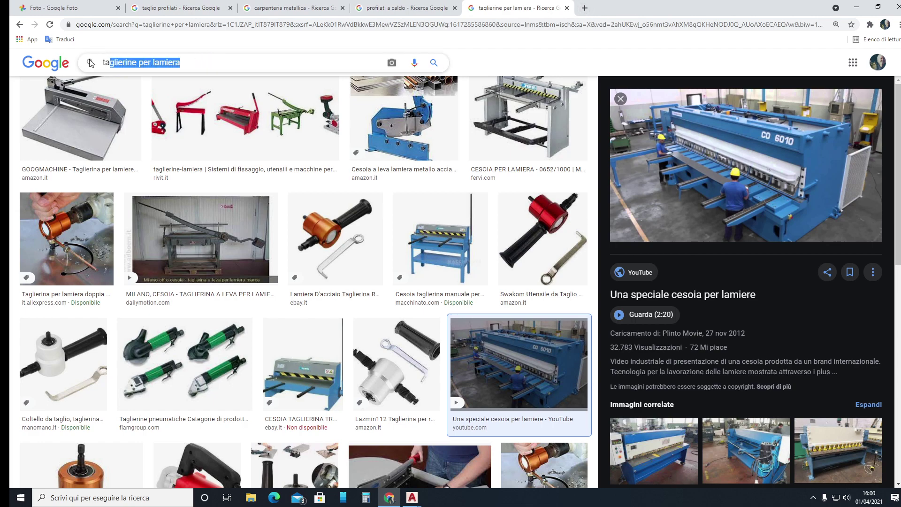
{"action": "type", "text": "p"}
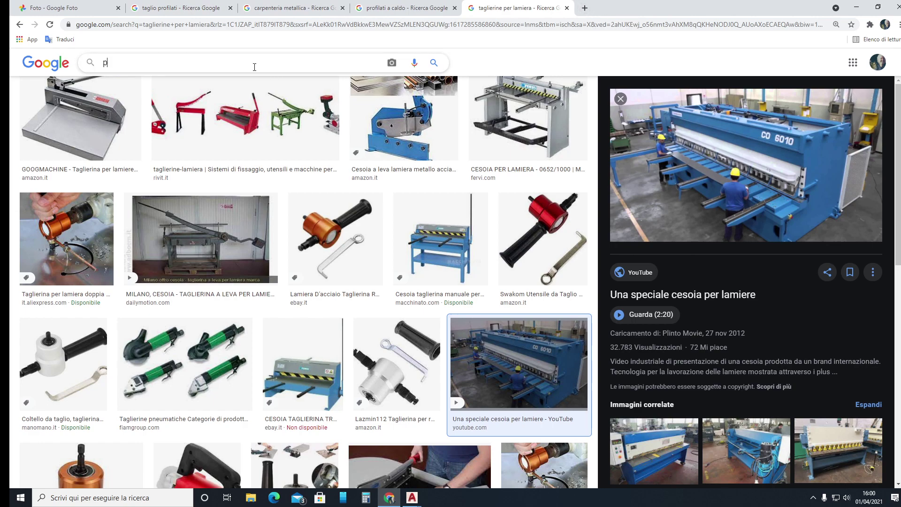
{"action": "type", "text": "iega"}
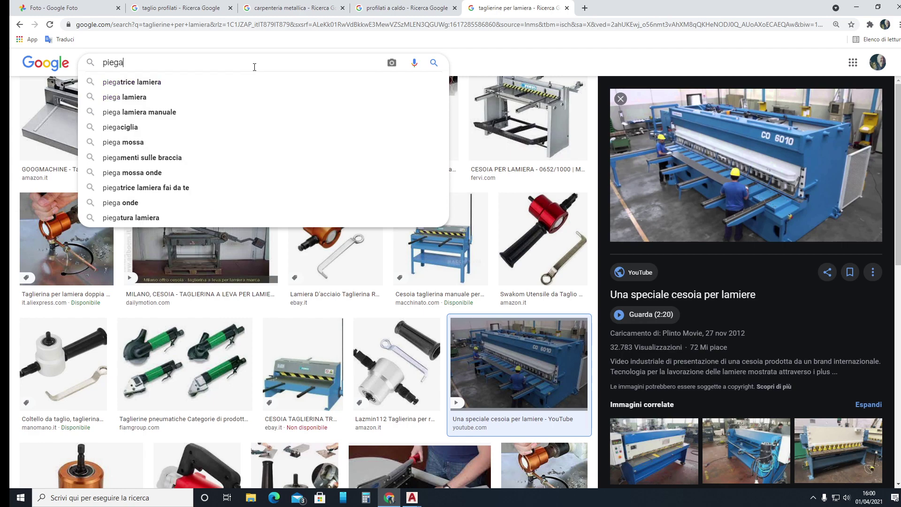
{"action": "type", "text": "trice "}
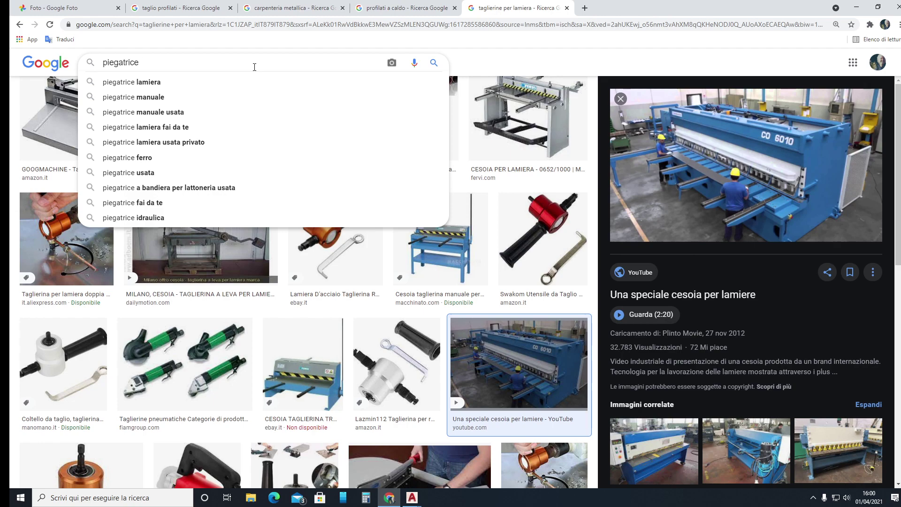
{"action": "type", "text": "di "}
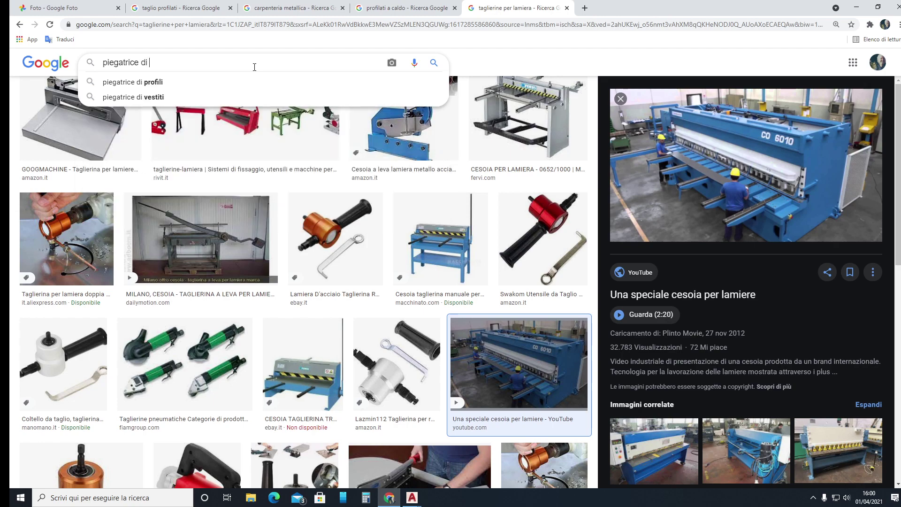
{"action": "type", "text": "lkamie"}
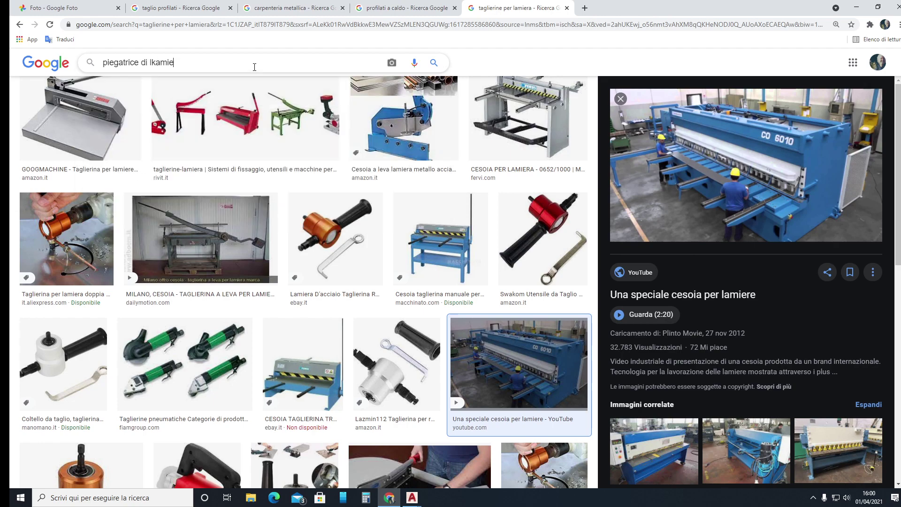
{"action": "type", "text": "ra"}
{"action": "key", "text": "Return"}
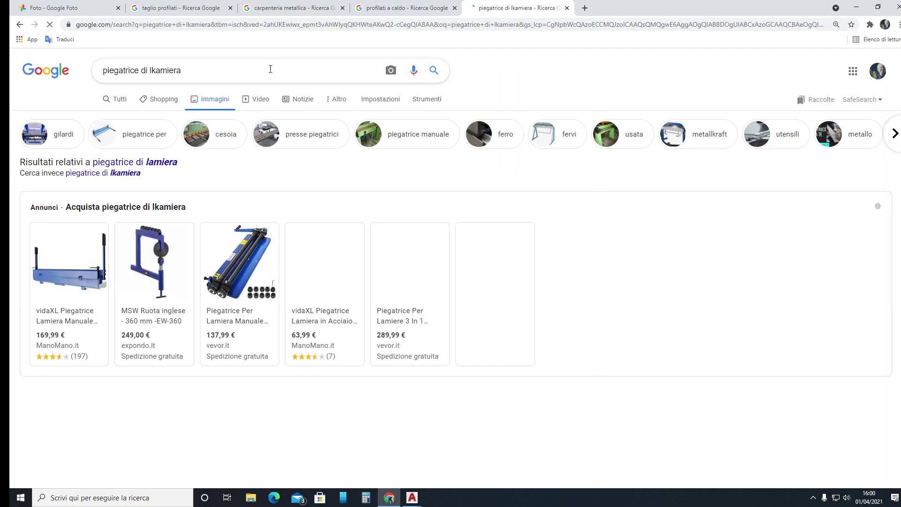
- Scroll the press brake results and briefly preview the 'Pressa piegatrice o pressopiega' image
{"action": "scroll", "coordinate": [370, 347], "scroll_direction": "down", "scroll_amount": 3}
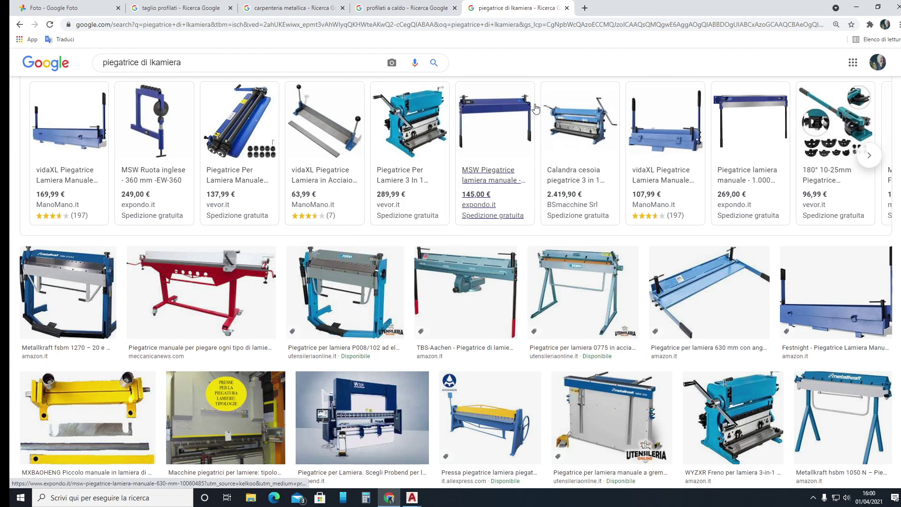
{"action": "scroll", "coordinate": [649, 208], "scroll_direction": "down", "scroll_amount": 1}
{"action": "scroll", "coordinate": [649, 208], "scroll_direction": "down", "scroll_amount": 5}
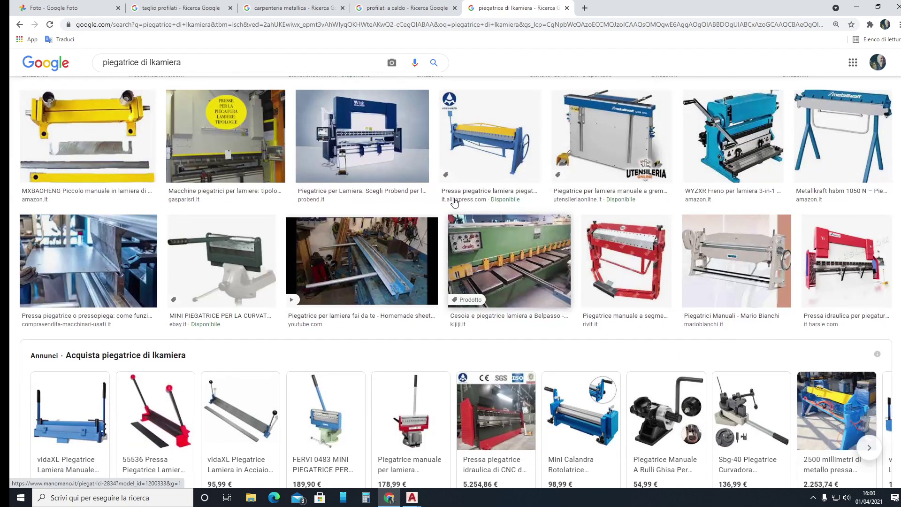
{"action": "scroll", "coordinate": [101, 263], "scroll_direction": "down", "scroll_amount": 2}
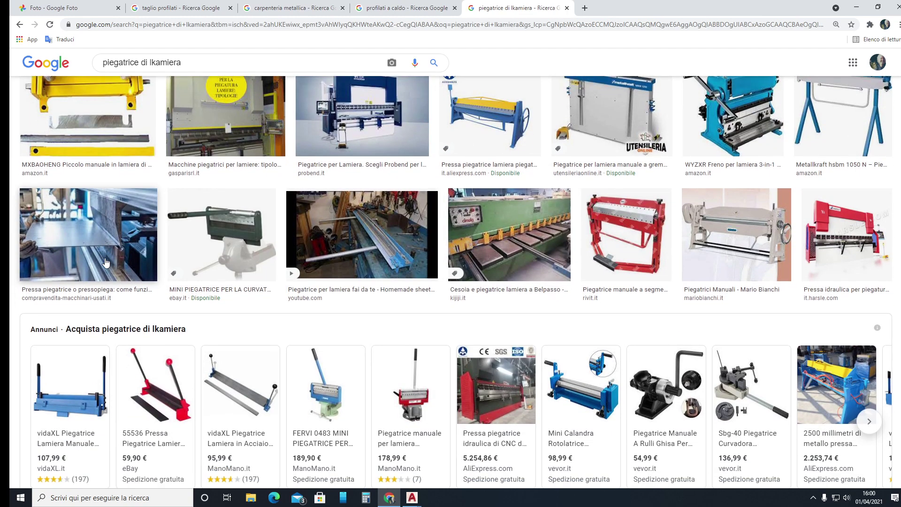
{"action": "scroll", "coordinate": [73, 163], "scroll_direction": "up", "scroll_amount": 1}
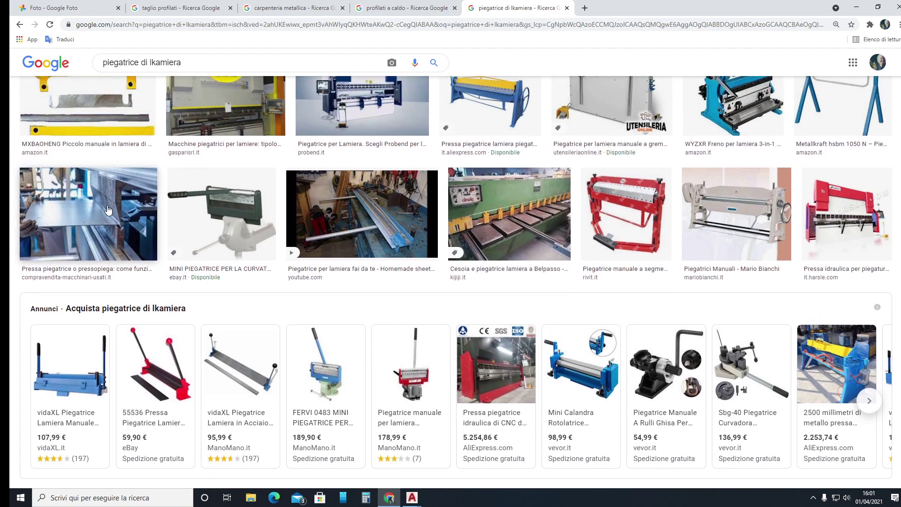
{"action": "left_click", "coordinate": [108, 211]}
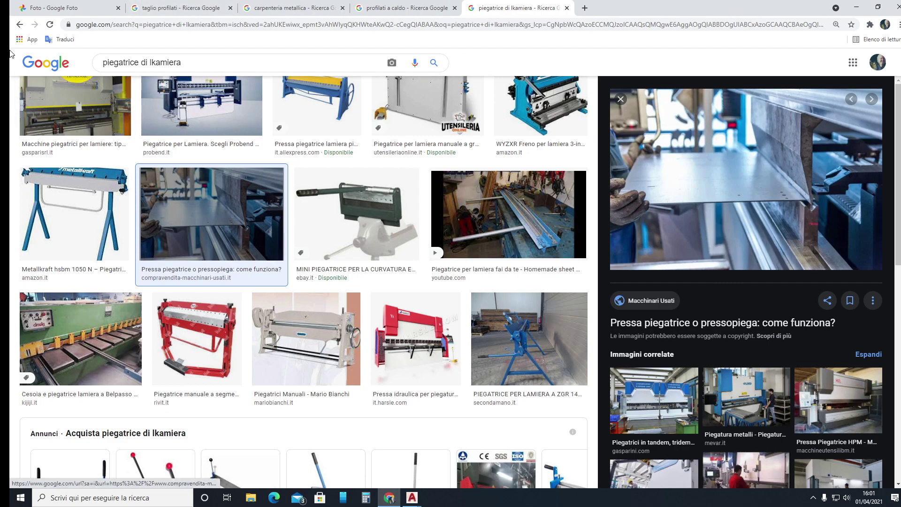
{"action": "left_click", "coordinate": [20, 28]}
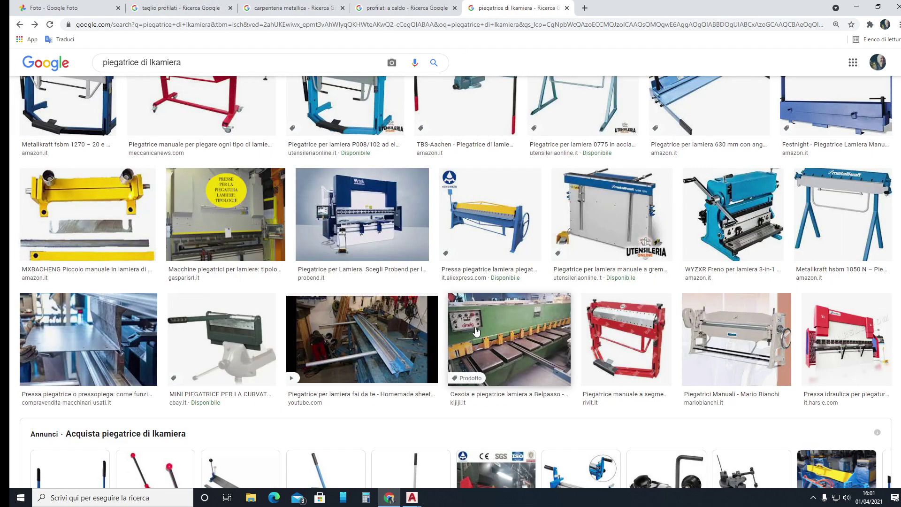
- Open the preview of the white it.harsle.com CNC press brake image
{"action": "scroll", "coordinate": [523, 341], "scroll_direction": "down", "scroll_amount": 2}
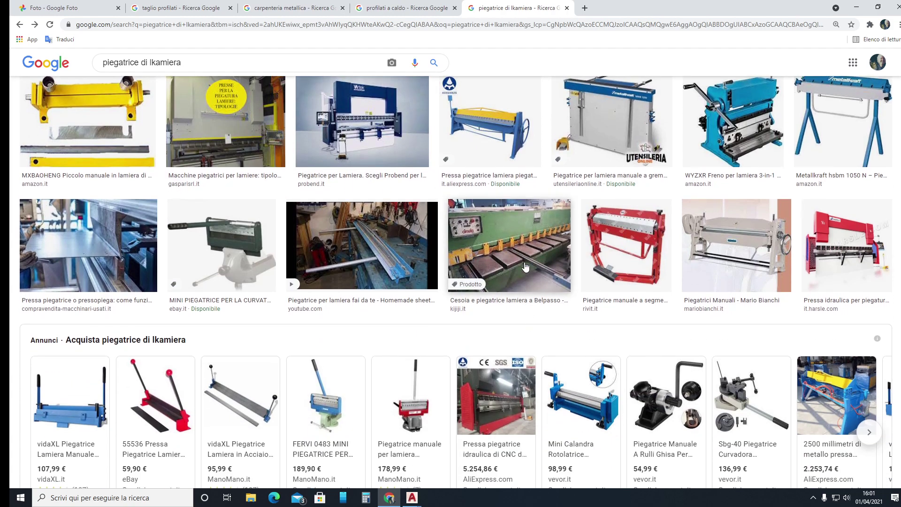
{"action": "scroll", "coordinate": [512, 278], "scroll_direction": "up", "scroll_amount": 2}
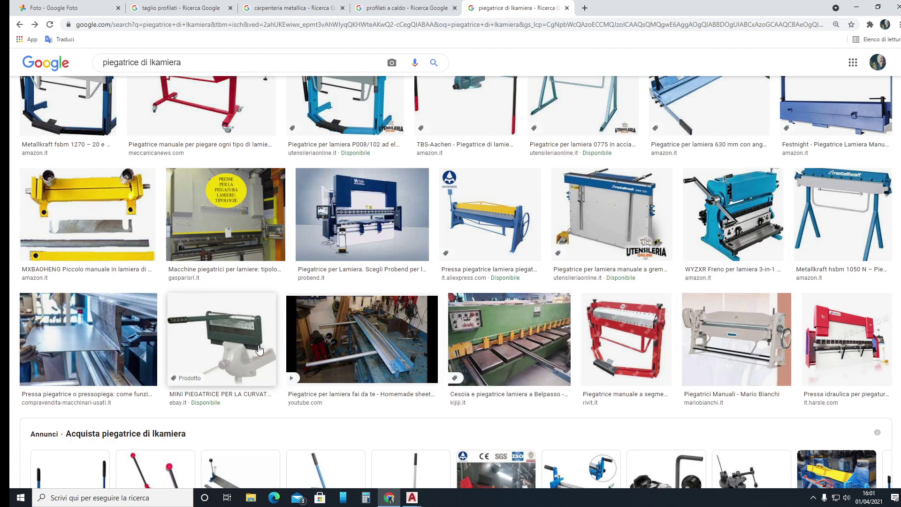
{"action": "scroll", "coordinate": [254, 348], "scroll_direction": "down", "scroll_amount": 5}
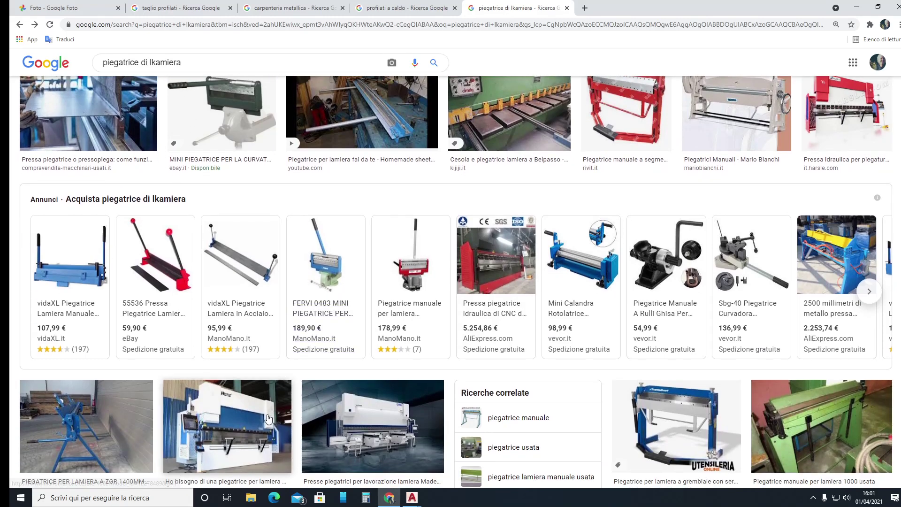
{"action": "left_click", "coordinate": [266, 420]}
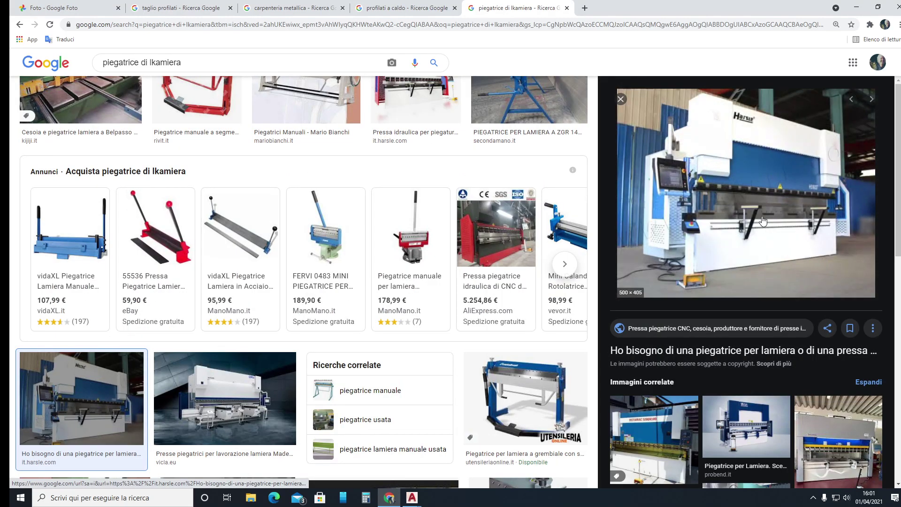
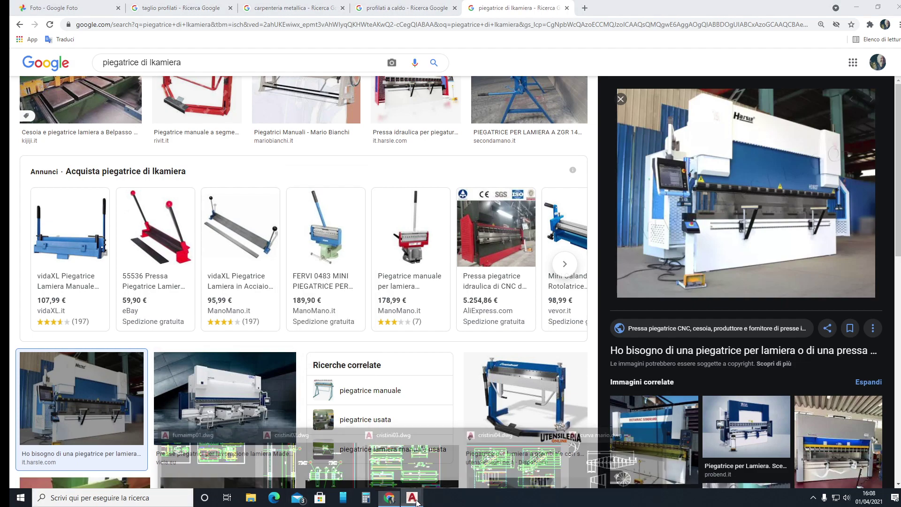
- Switch from Chrome to the cristini04.dwg drawing of CNP140 steel stringers in AutoCAD
{"action": "left_click", "coordinate": [513, 456]}
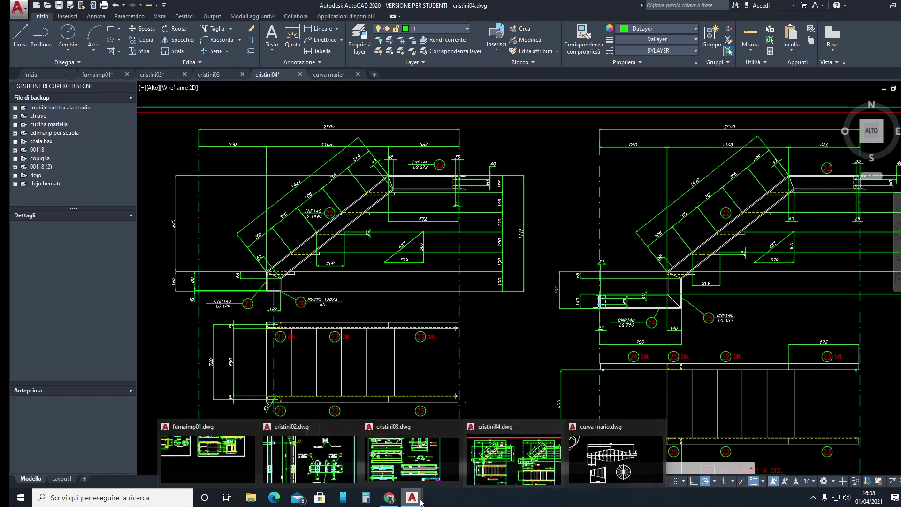
- Switch to curva mario.dwg and frame the 898-long development, cone and divided circle
{"action": "left_click", "coordinate": [595, 467]}
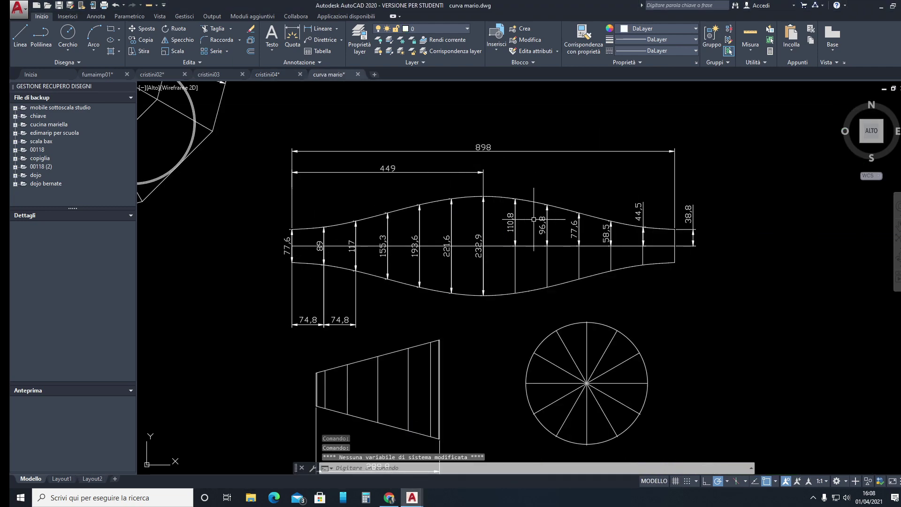
{"action": "scroll", "coordinate": [534, 220], "scroll_direction": "up", "scroll_amount": 7}
{"action": "scroll", "coordinate": [534, 220], "scroll_direction": "down", "scroll_amount": 9}
{"action": "middle_click_drag", "start_coordinate": [326, 210], "coordinate": [393, 269]}
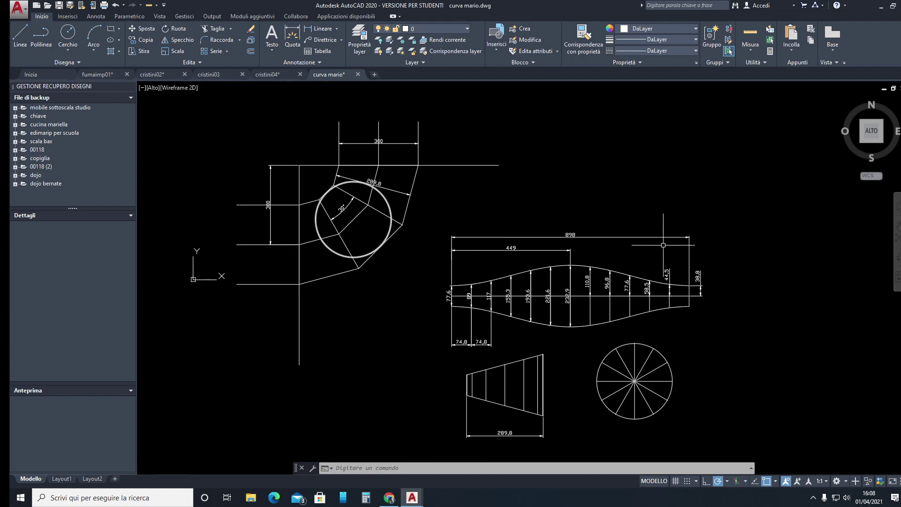
{"action": "scroll", "coordinate": [685, 308], "scroll_direction": "up", "scroll_amount": 3}
{"action": "scroll", "coordinate": [669, 287], "scroll_direction": "down", "scroll_amount": 3}
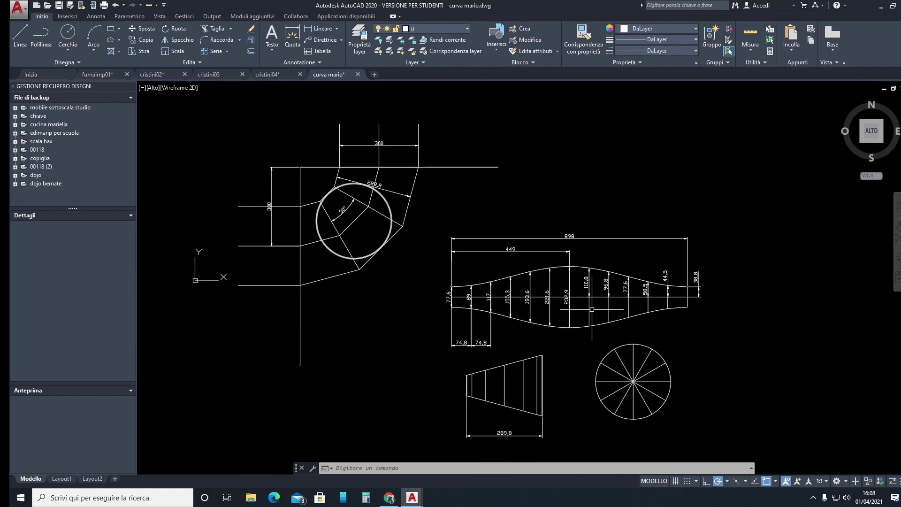
{"action": "scroll", "coordinate": [592, 309], "scroll_direction": "up", "scroll_amount": 3}
{"action": "scroll", "coordinate": [592, 310], "scroll_direction": "down", "scroll_amount": 3}
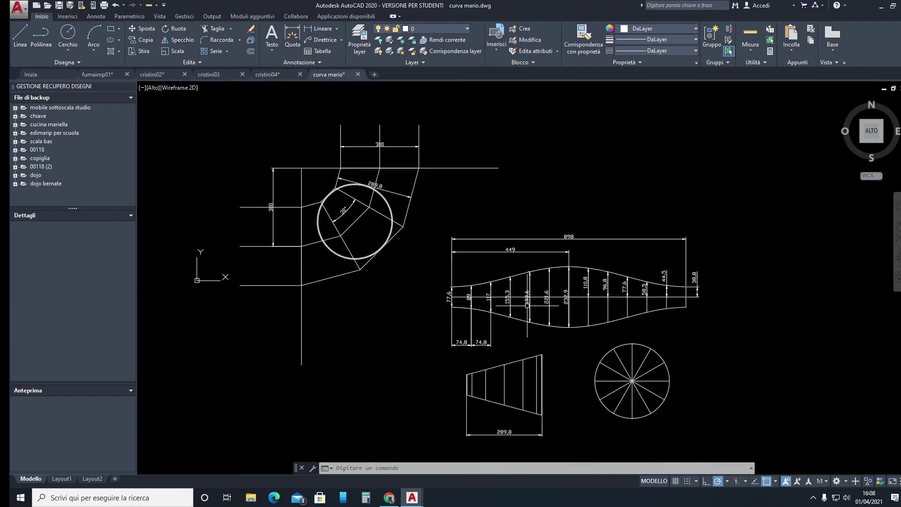
{"action": "middle_click_drag", "start_coordinate": [528, 306], "coordinate": [491, 295]}
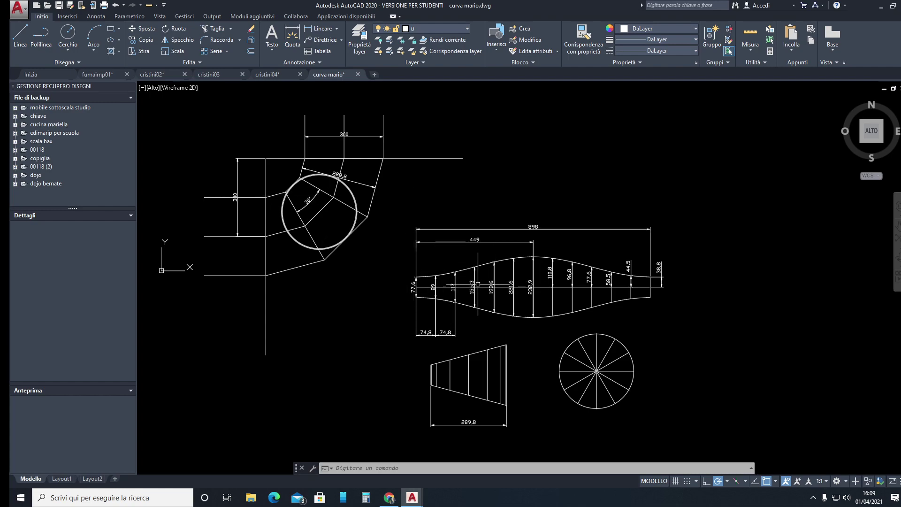
- Zoom and pan so the curve profile and circle construction all fit on screen
{"action": "scroll", "coordinate": [587, 282], "scroll_direction": "up", "scroll_amount": 3}
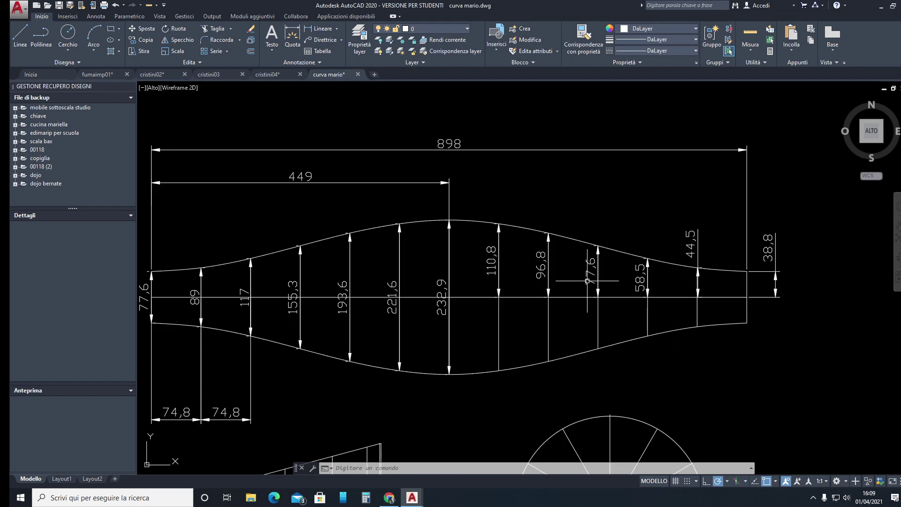
{"action": "middle_click_drag", "start_coordinate": [610, 284], "coordinate": [660, 286]}
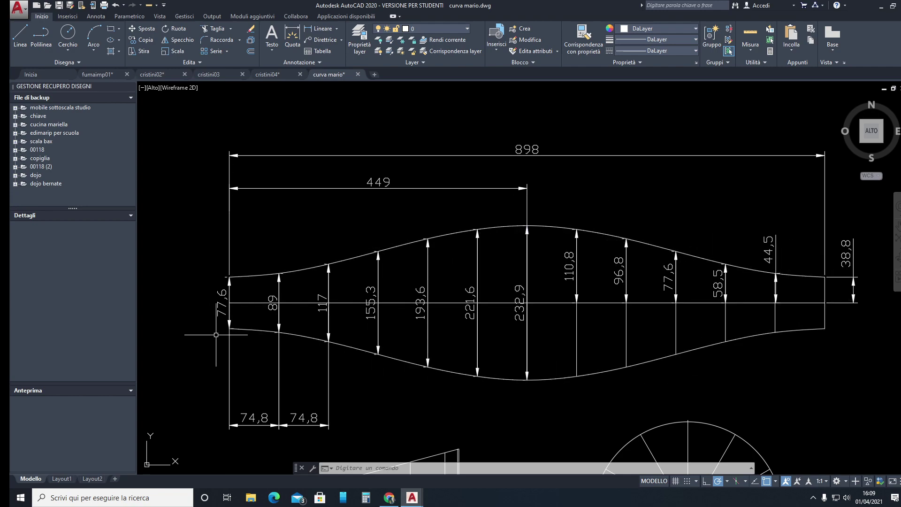
{"action": "scroll", "coordinate": [619, 336], "scroll_direction": "down", "scroll_amount": 2}
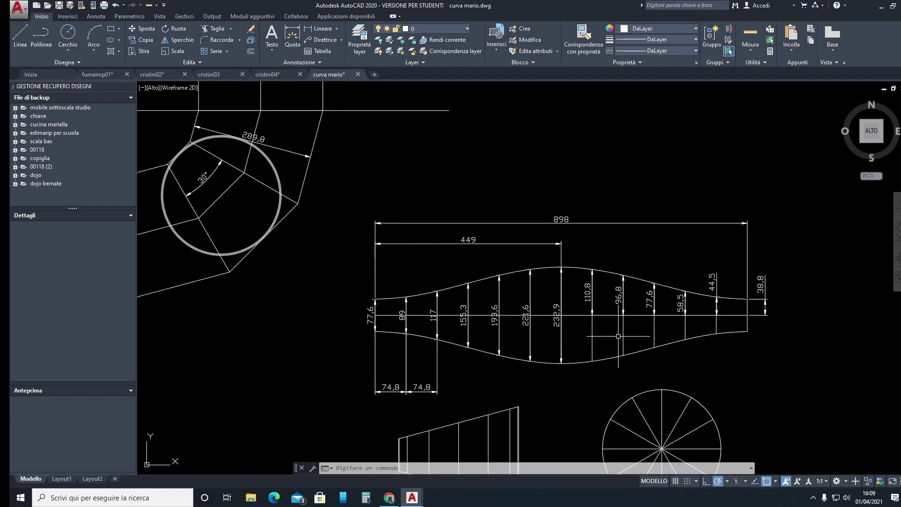
{"action": "middle_click_drag", "start_coordinate": [619, 336], "coordinate": [543, 245]}
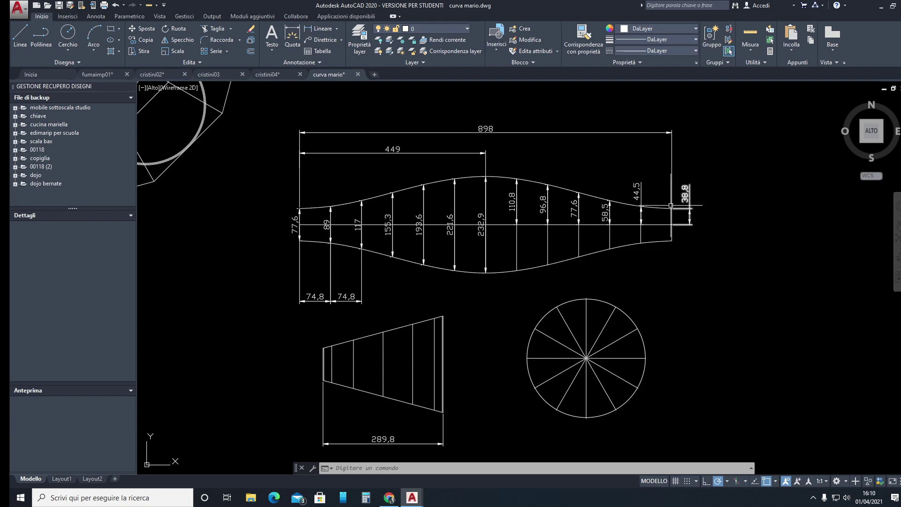
{"action": "scroll", "coordinate": [586, 330], "scroll_direction": "down", "scroll_amount": 4}
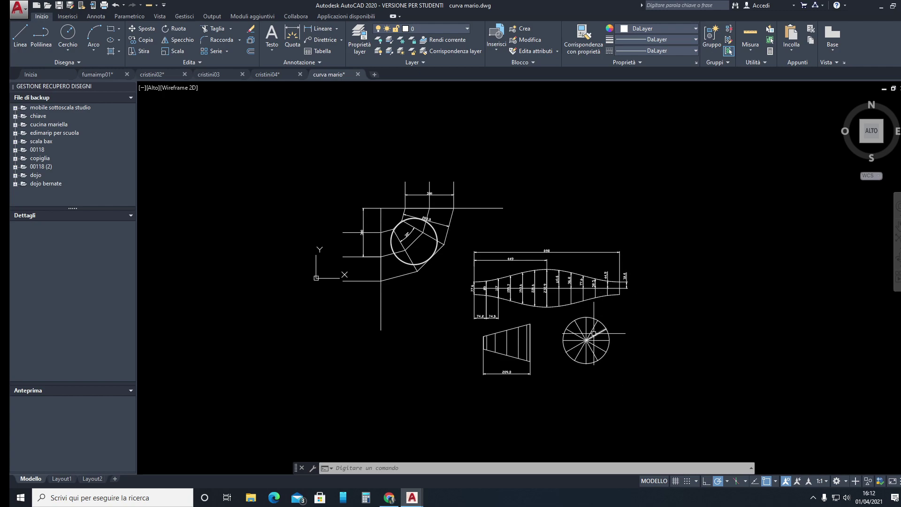
- Select and deselect the divided circle, then return to Chrome's 'piegatrice di lamiera' images
{"action": "mouse_move", "coordinate": [594, 333]}
{"action": "left_mouse_down"}
{"action": "mouse_move", "coordinate": [576, 350]}
{"action": "mouse_move", "coordinate": [582, 347]}
{"action": "left_mouse_up"}
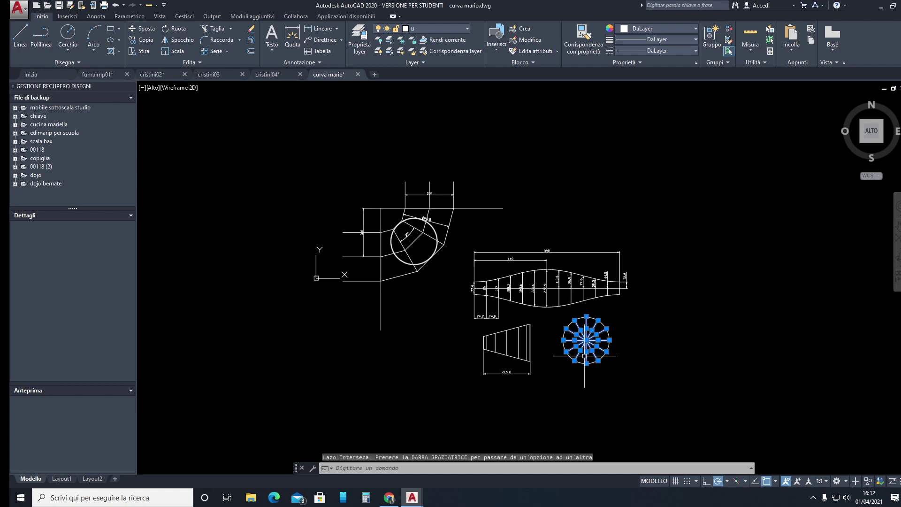
{"action": "key", "text": "Escape"}
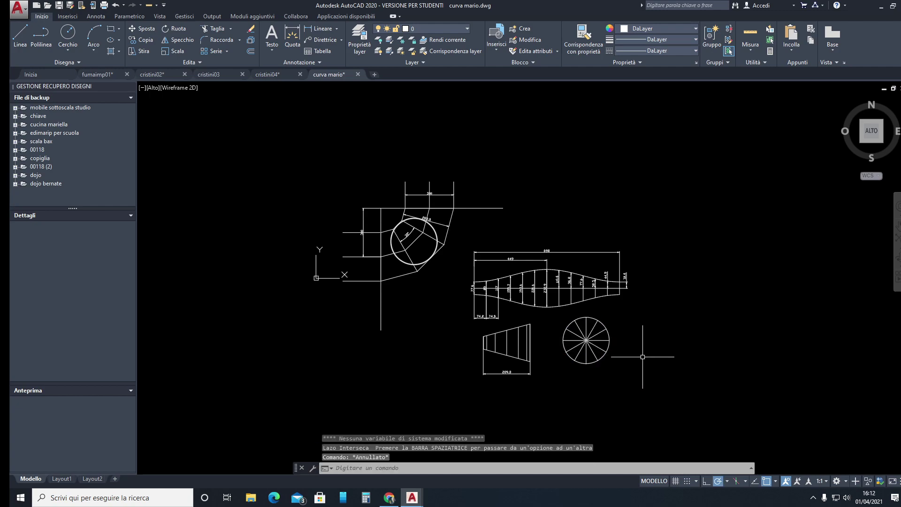
{"action": "scroll", "coordinate": [600, 329], "scroll_direction": "up", "scroll_amount": 3}
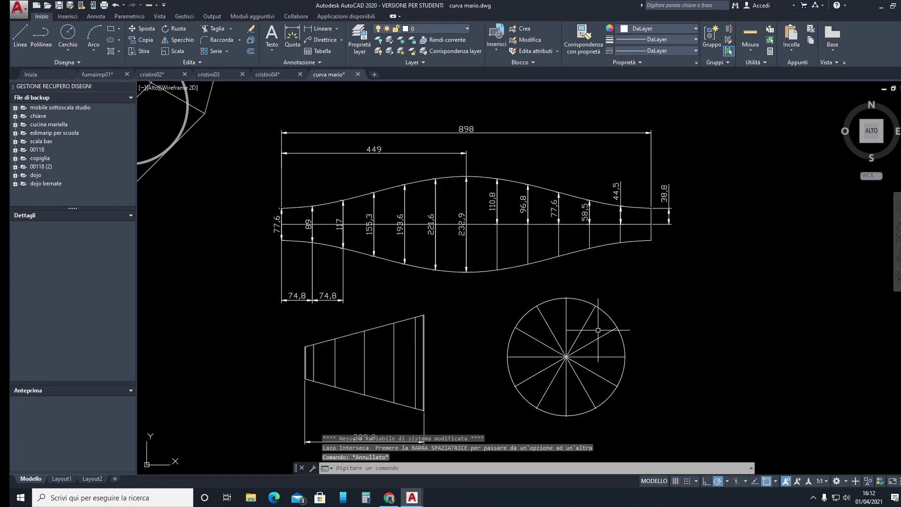
{"action": "scroll", "coordinate": [592, 333], "scroll_direction": "up", "scroll_amount": 3}
{"action": "left_click_drag", "start_coordinate": [577, 339], "coordinate": [545, 397]}
{"action": "key", "text": "Escape"}
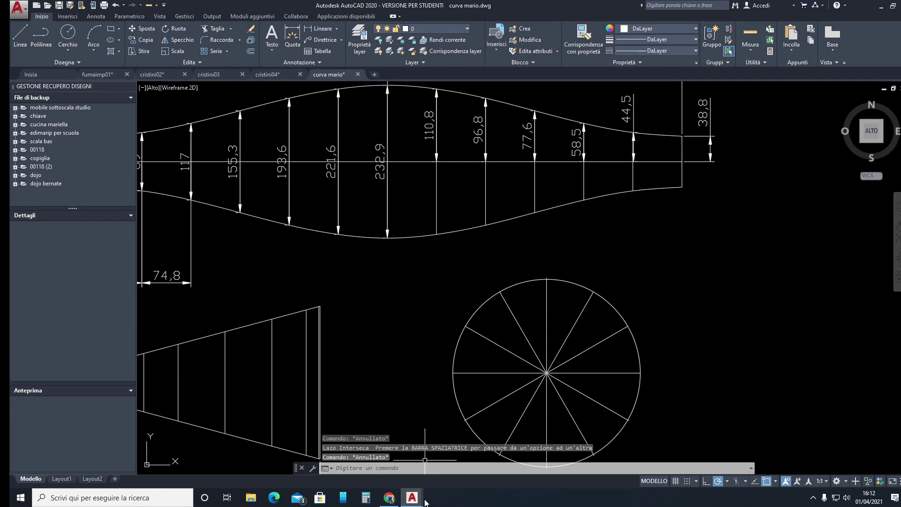
{"action": "left_click", "coordinate": [389, 498]}
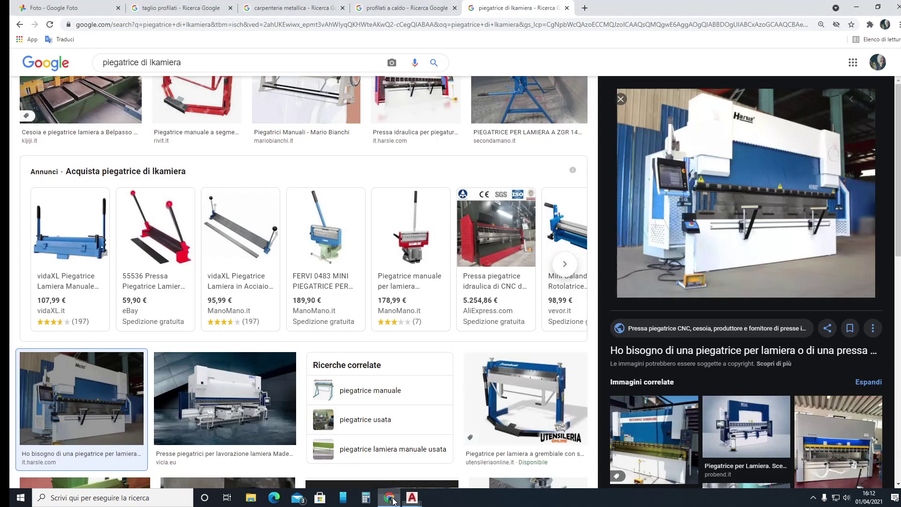
- Show the 'Foto - Google Foto' picture of the carved relief of a carpenter and boy
{"action": "left_click", "coordinate": [54, 8]}
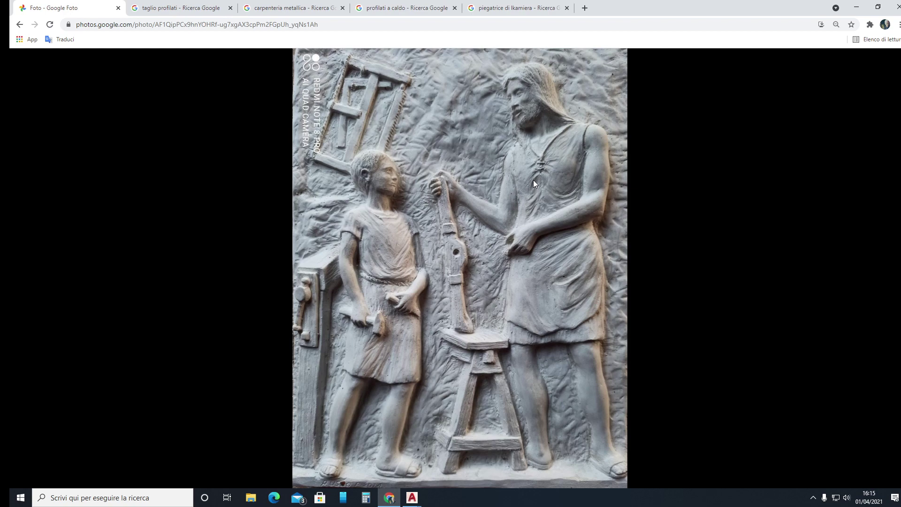
{"action": "left_click", "coordinate": [816, 502]}
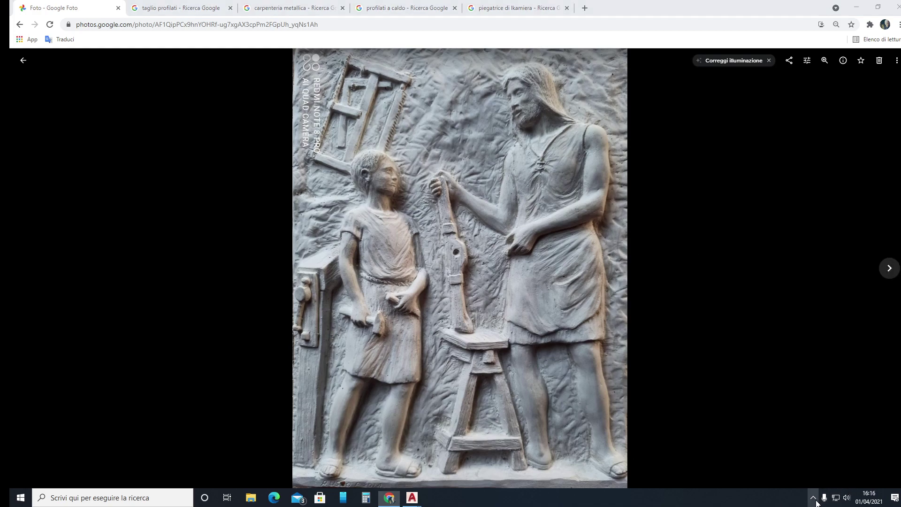